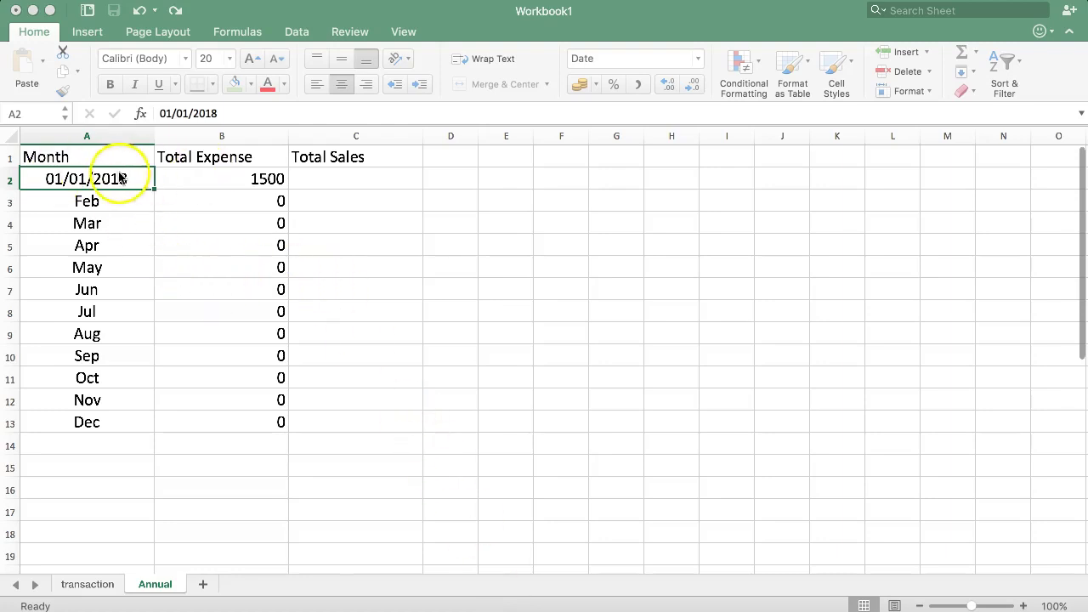
Inspect the Total Expense formula in B2 and compare the date in A2 with the dates on the transaction sheet.
left_click(194, 181)
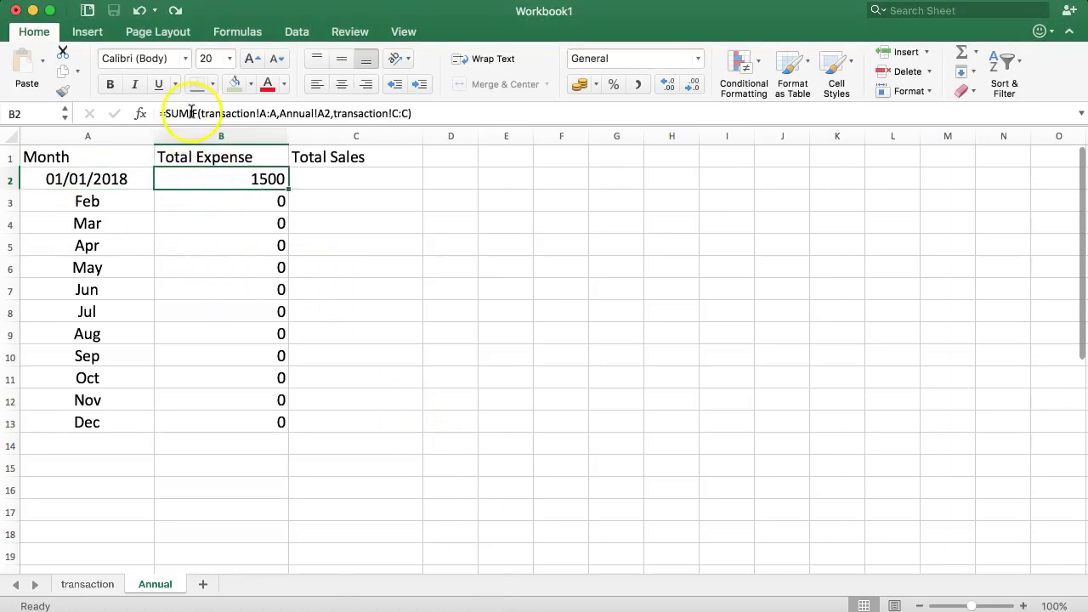
left_click(83, 180)
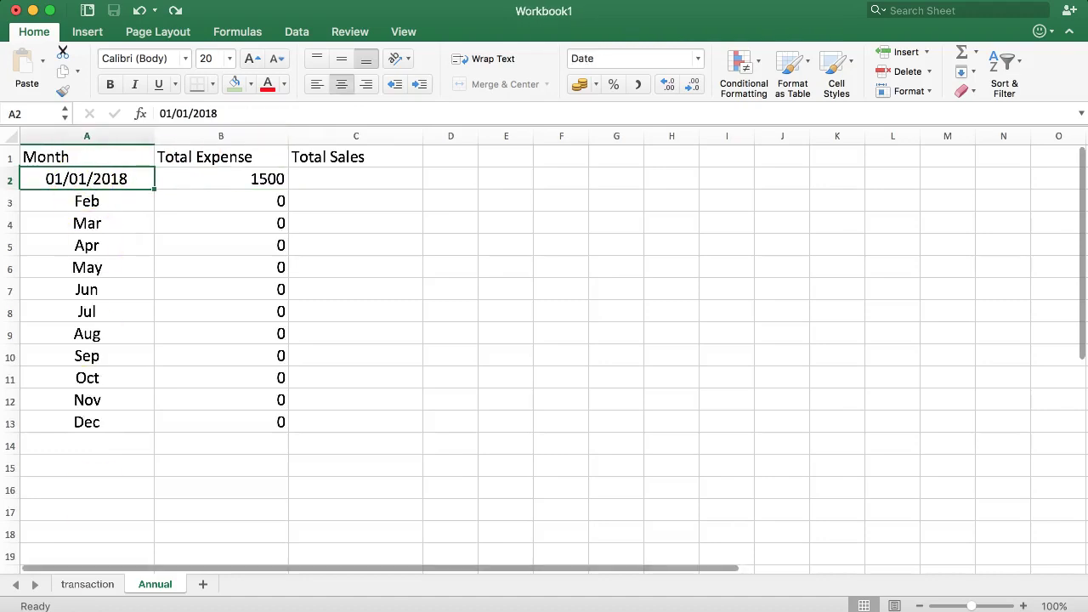
left_click(87, 584)
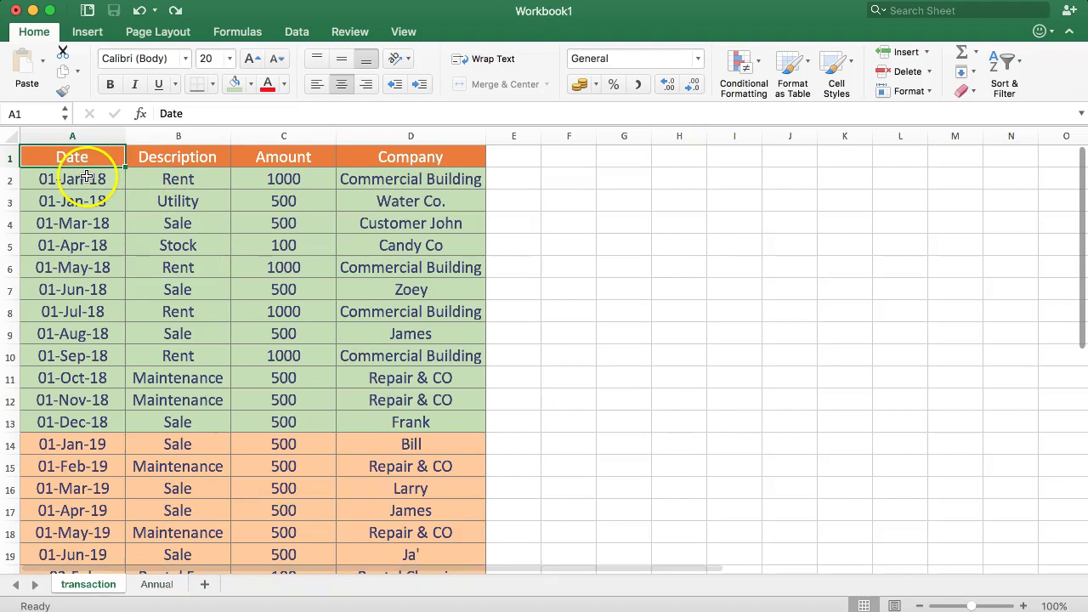
left_click(158, 585)
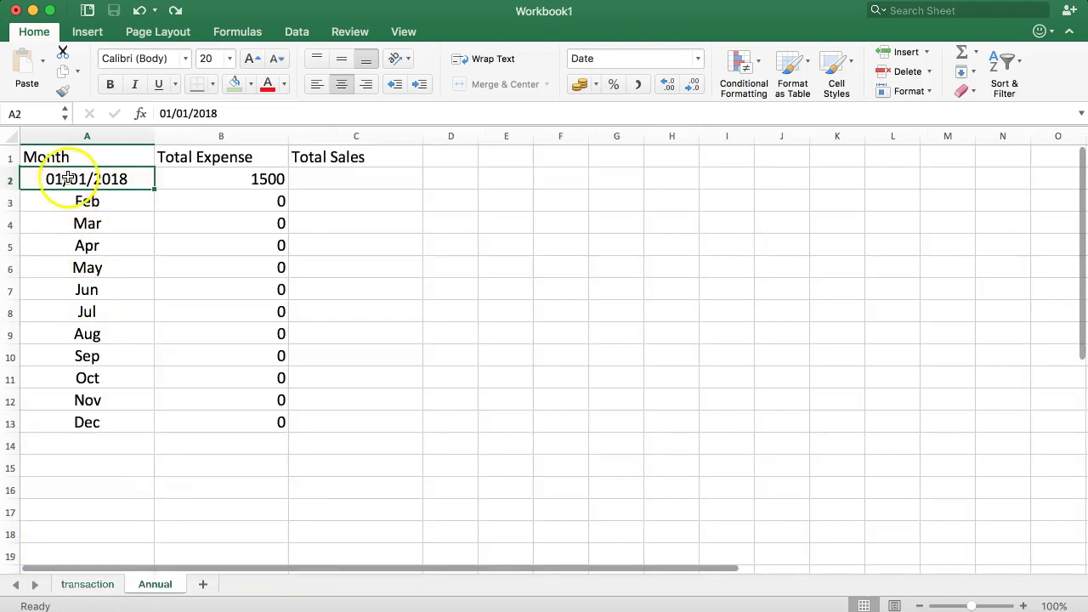
Replace the date in A2 of the Annual sheet with Jan by extending the month series upward from Feb.
left_click(119, 202)
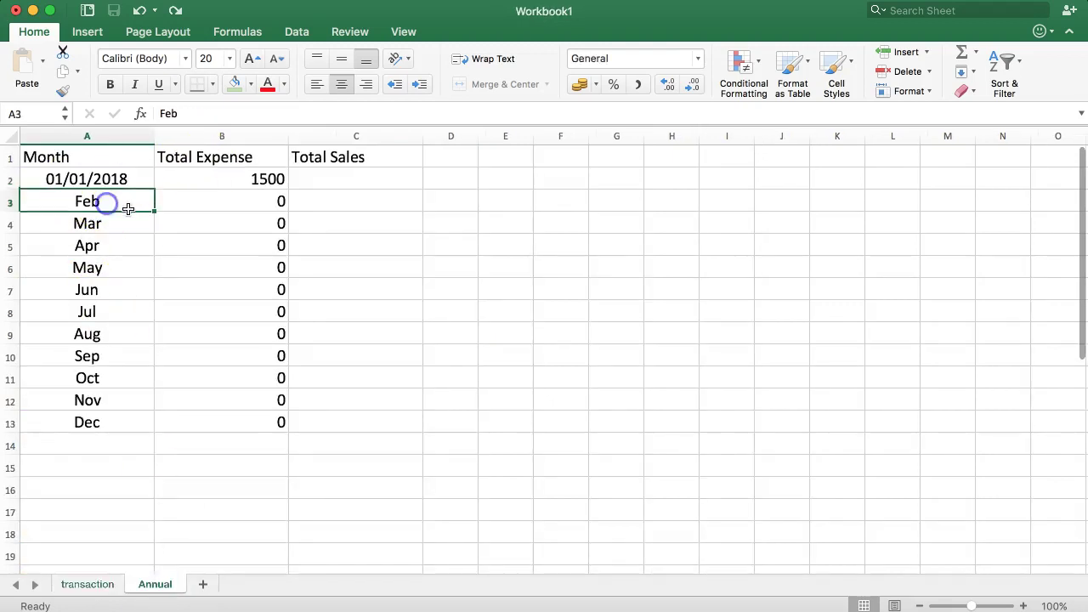
left_click_drag(153, 209, 150, 175)
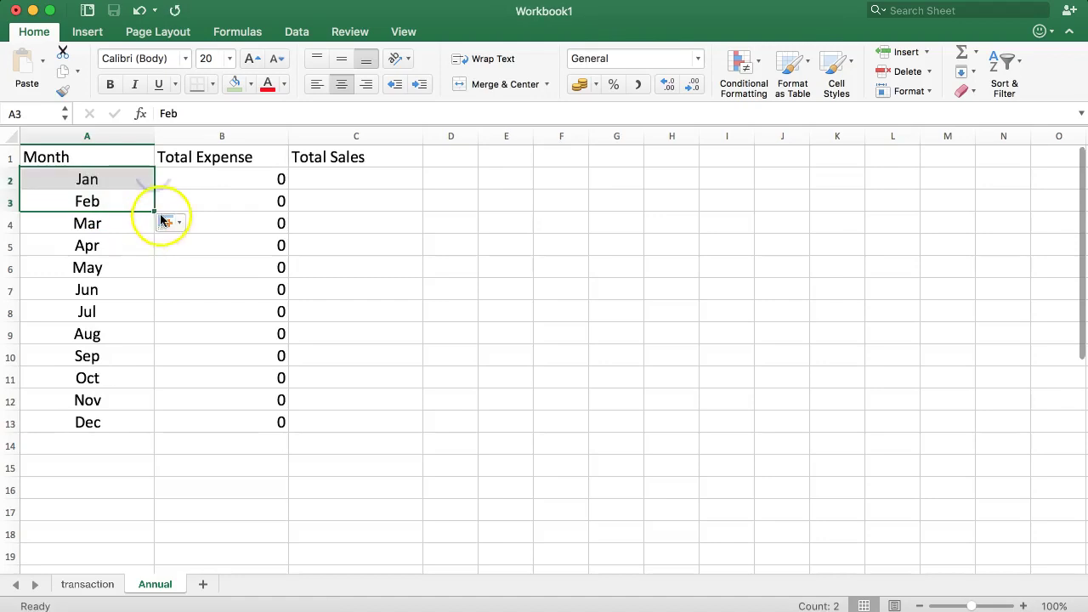
left_click(221, 182)
Enter the formula =MONTH(transaction!A2) in cell D2 of the Annual sheet.
left_click(424, 174)
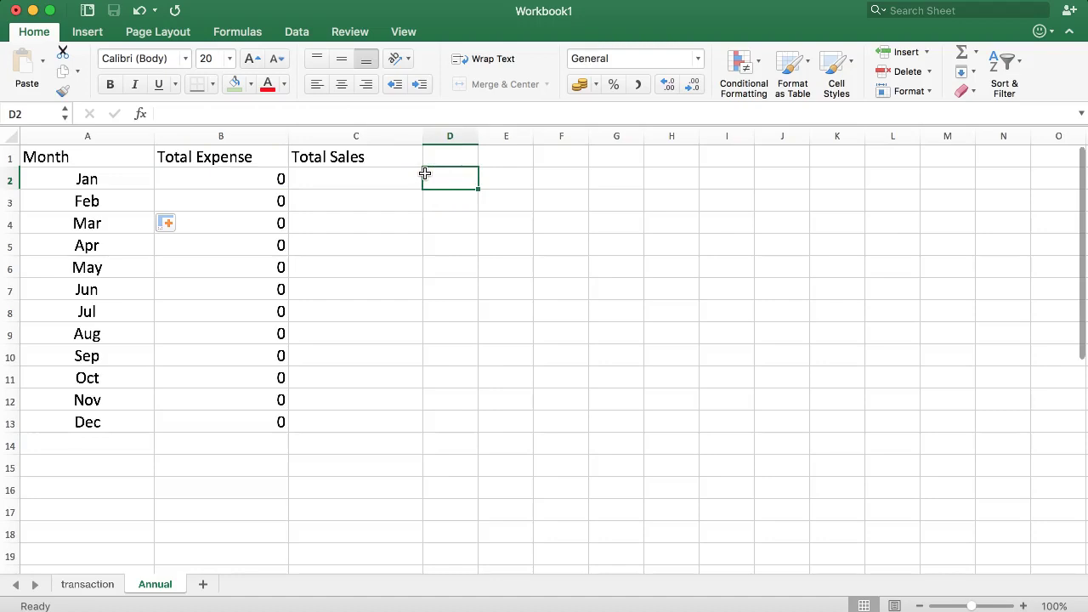
type("=MONTH")
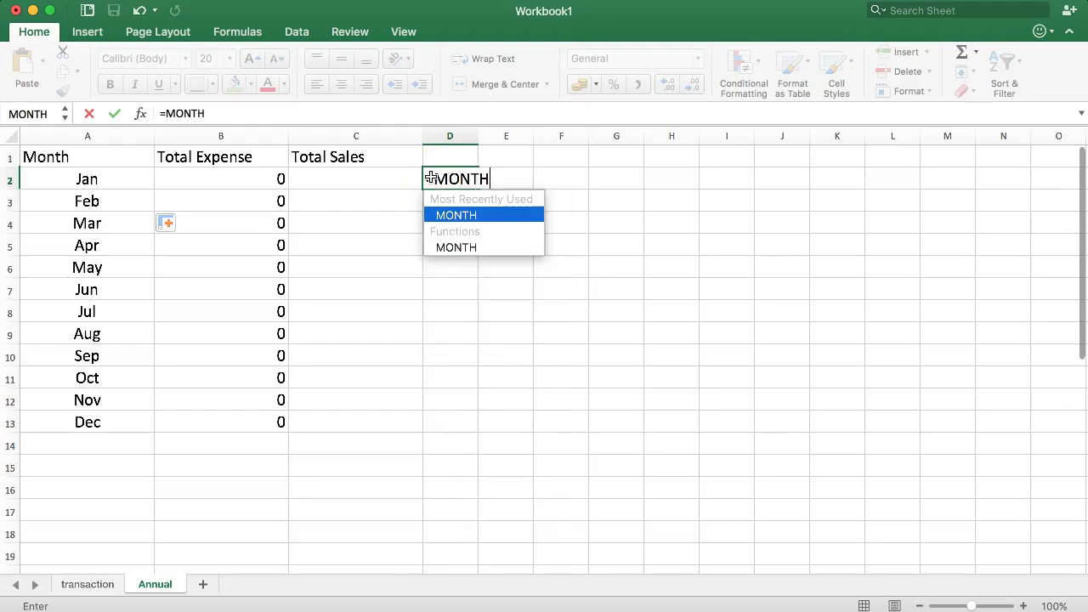
type("(")
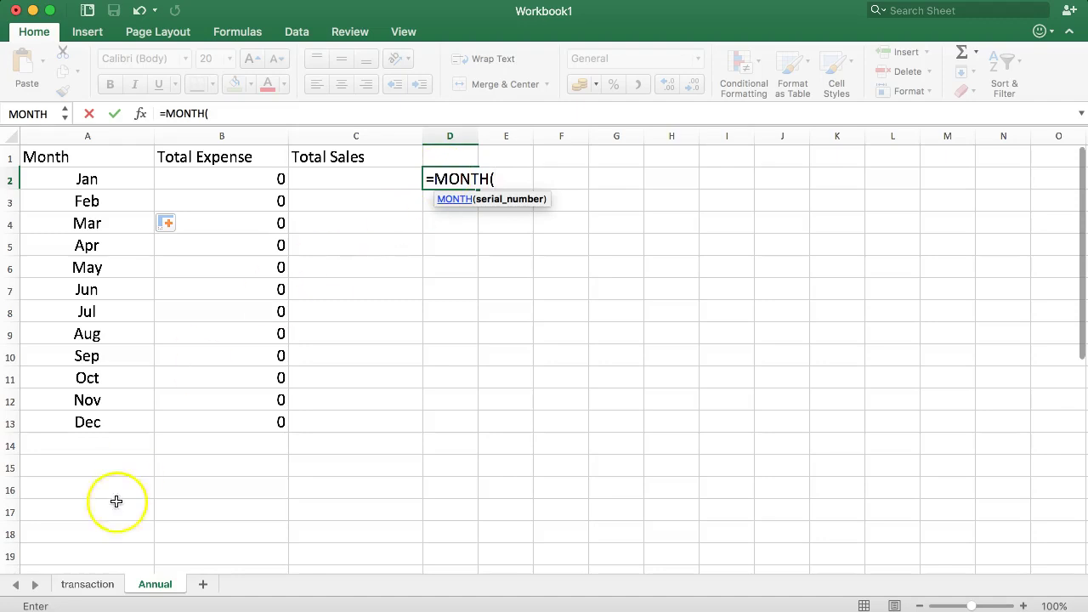
left_click(81, 585)
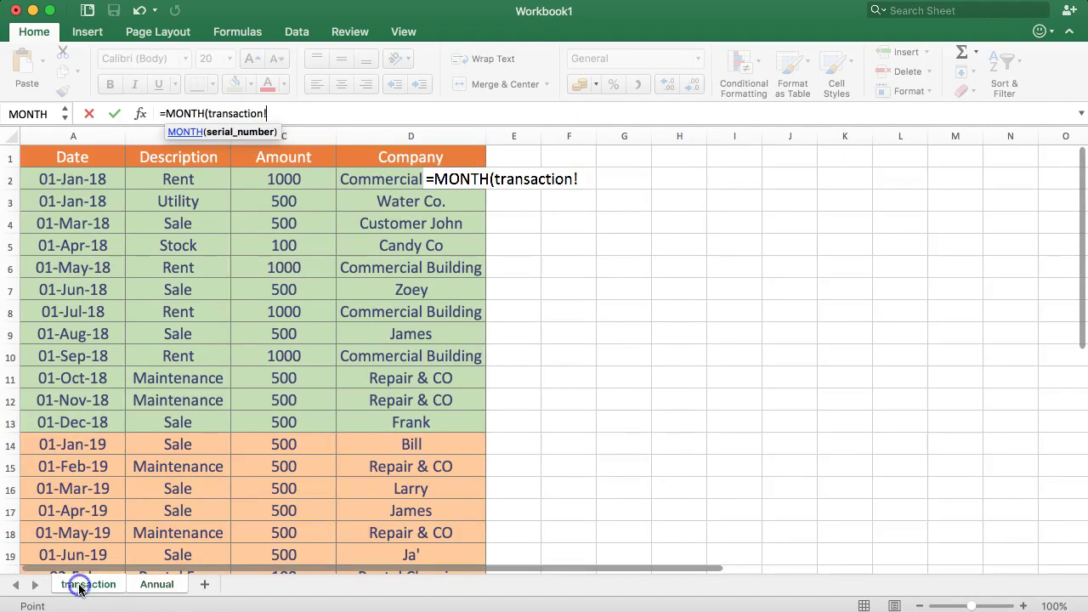
left_click(64, 180)
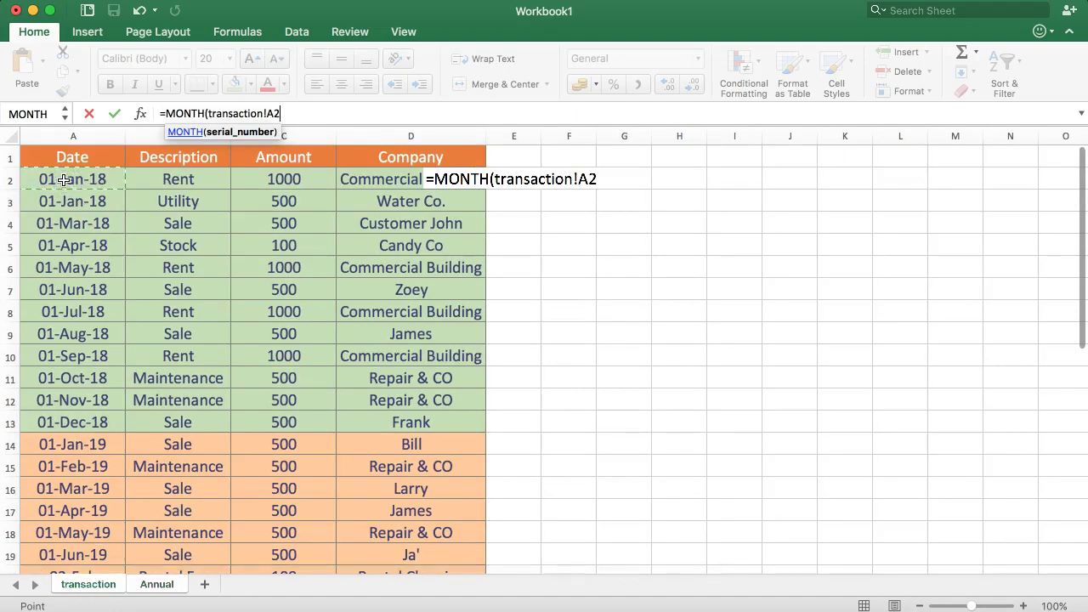
key("Return")
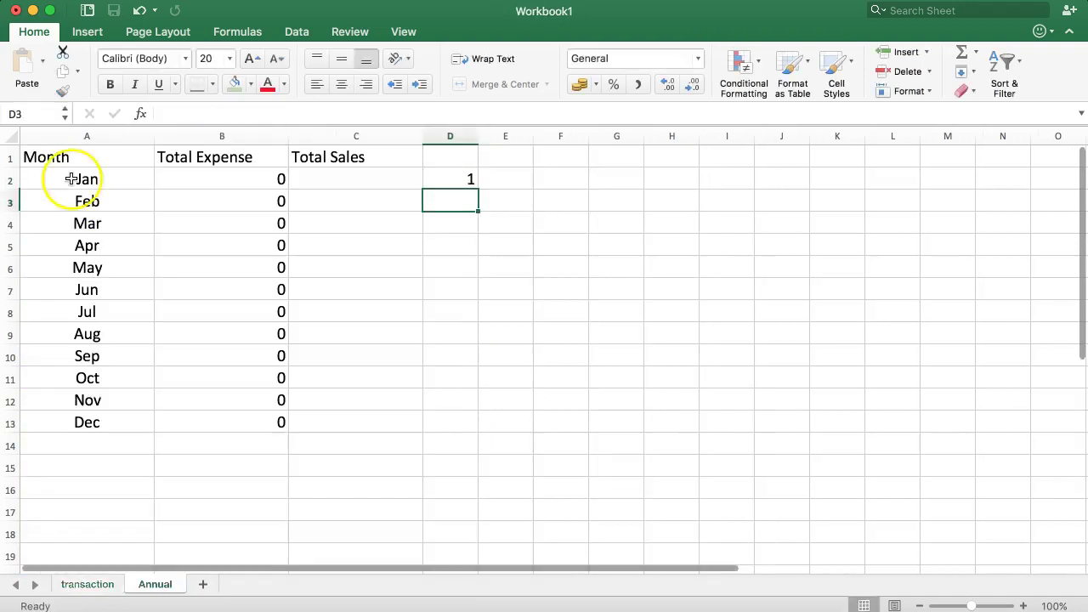
Compare the MONTH formula in D2 with its source date and read the function's description in the Formula Builder.
left_click(440, 175)
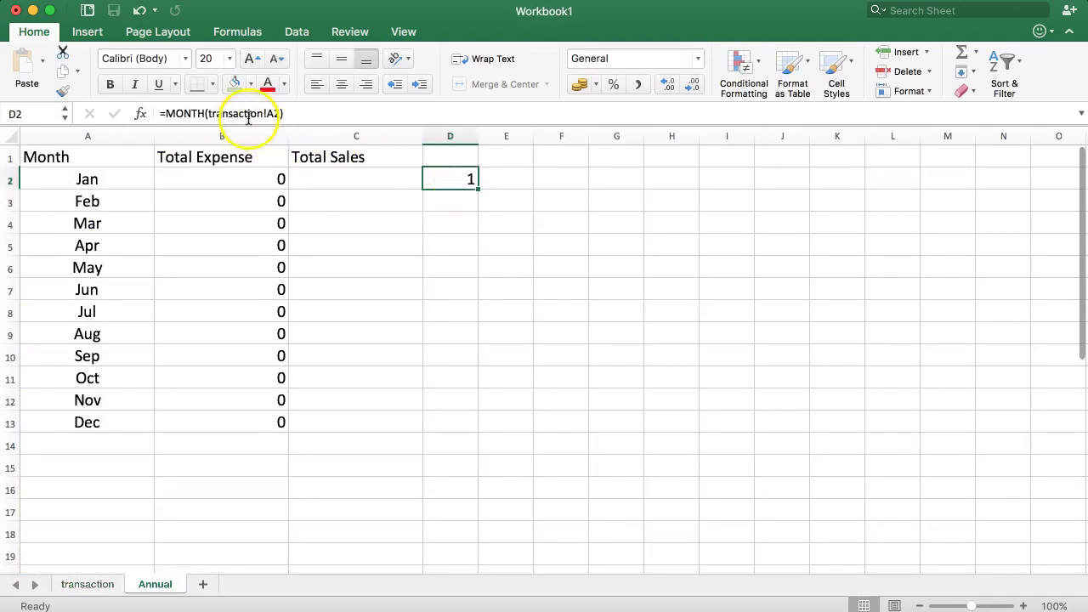
left_click(89, 585)
left_click(68, 178)
left_click(141, 585)
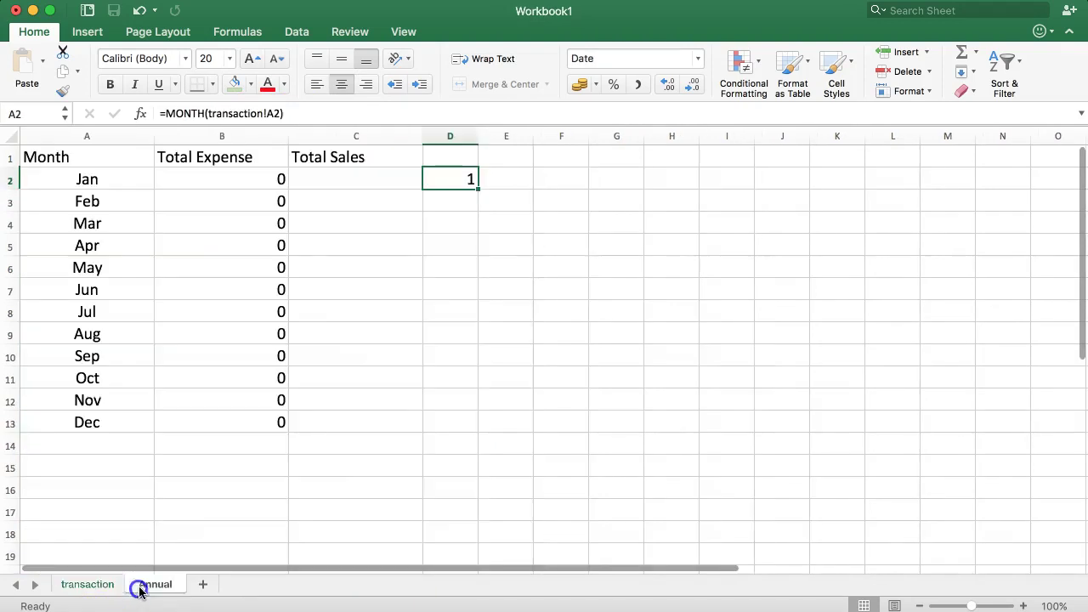
left_click(458, 176)
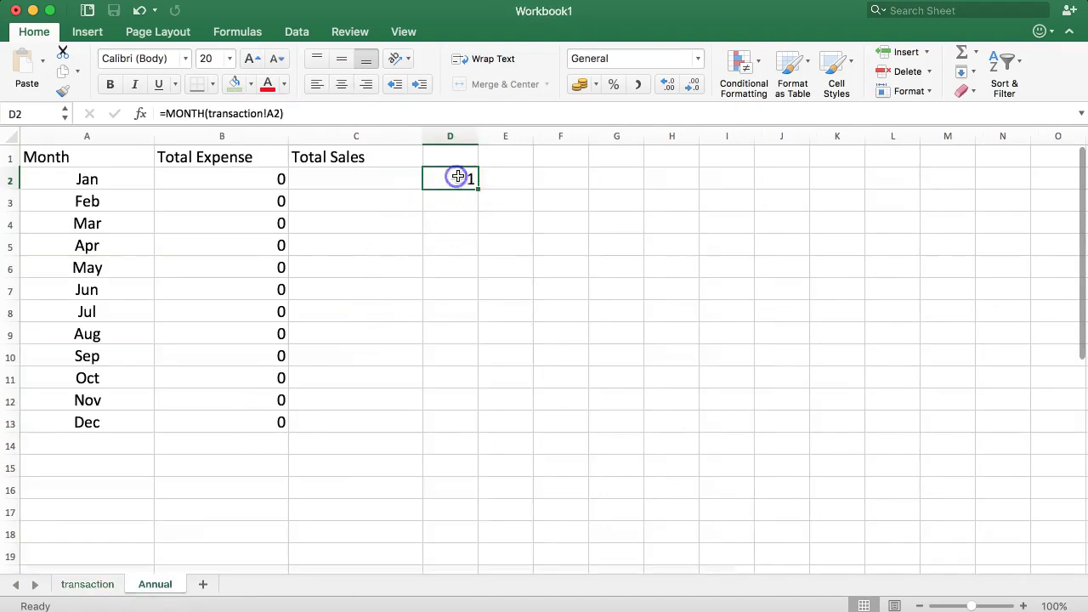
left_click(517, 178)
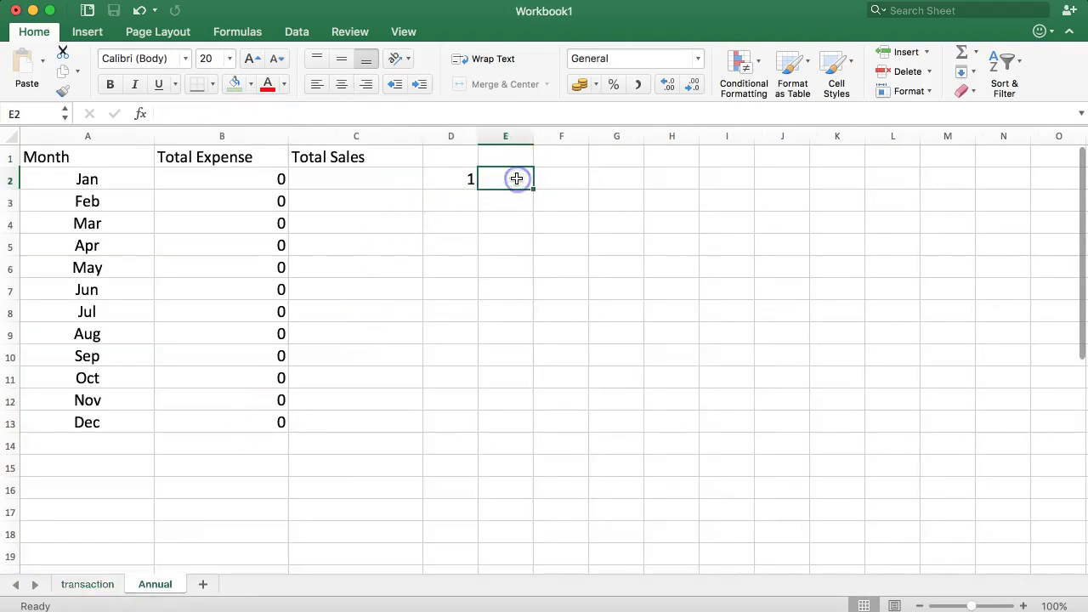
left_click(460, 180)
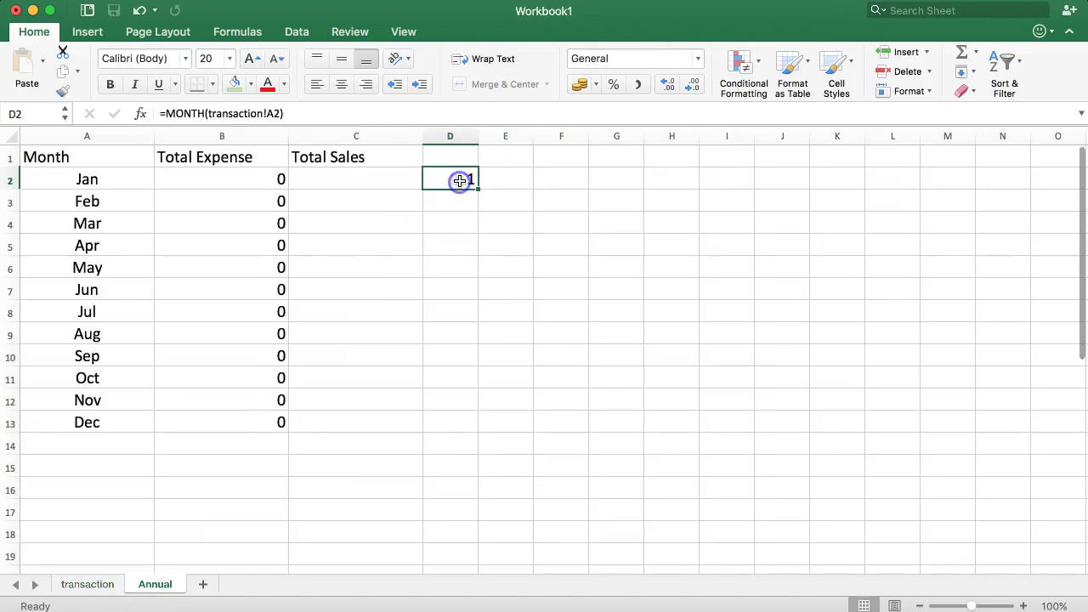
left_click(140, 115)
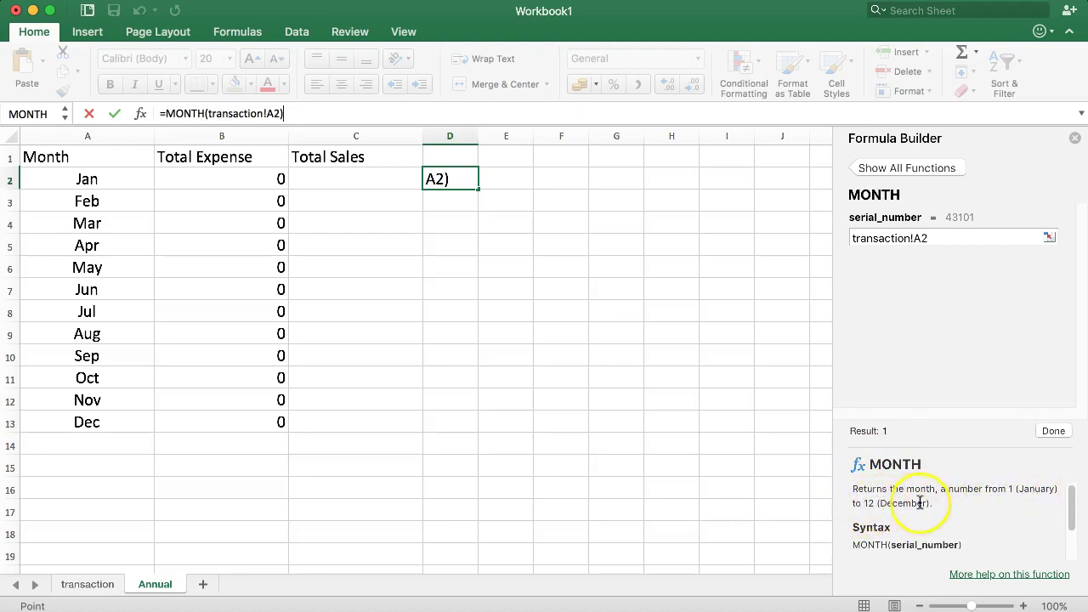
left_click(1075, 139)
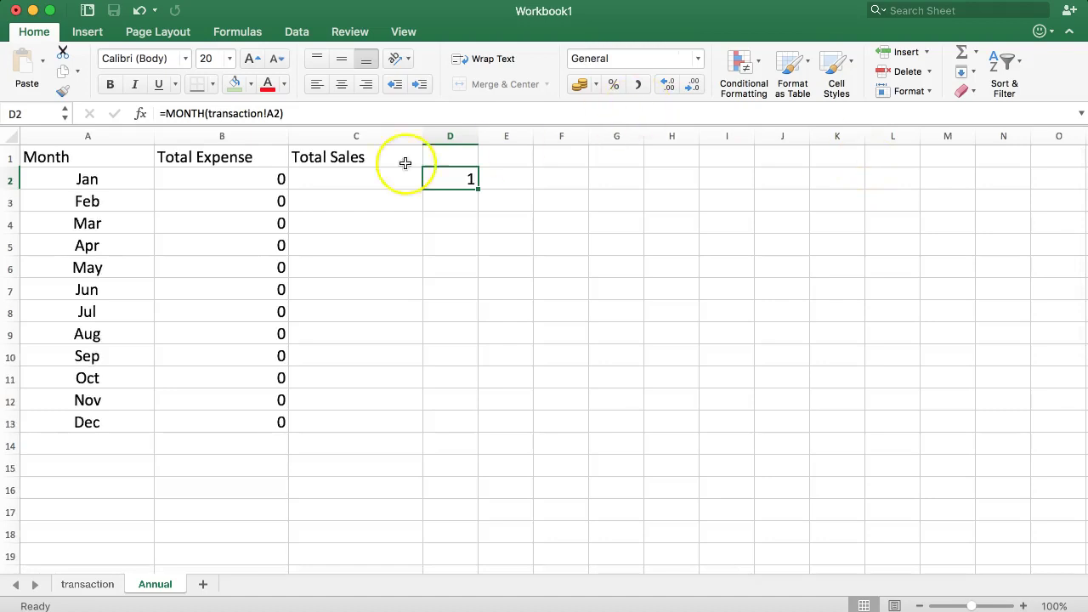
Check the SUMIF formula behind January's total expense and switch to the transaction sheet.
left_click(121, 179)
left_click(187, 181)
double_click(188, 181)
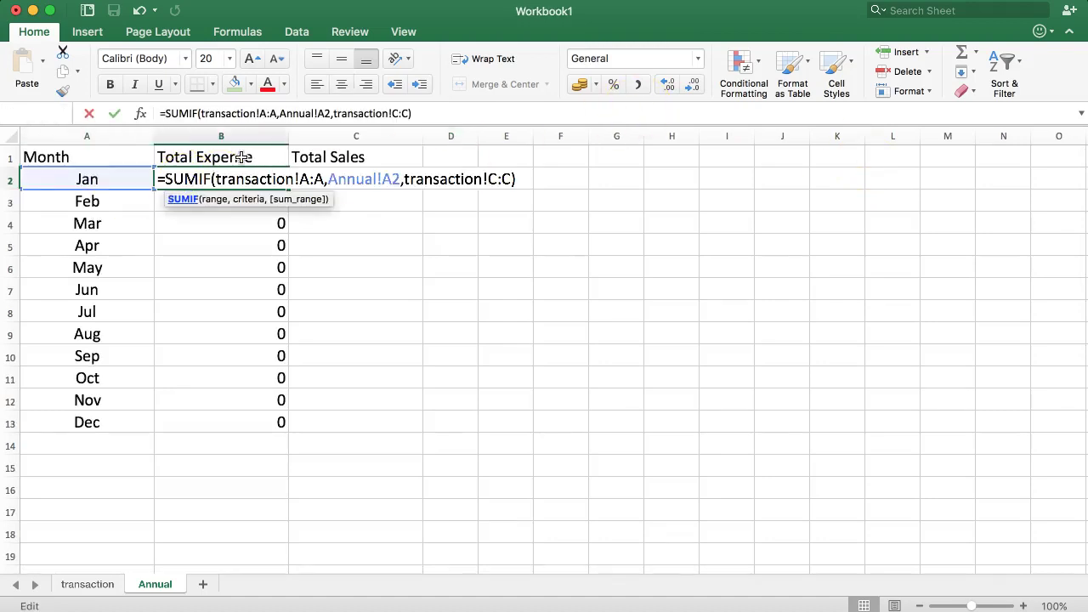
key("Escape")
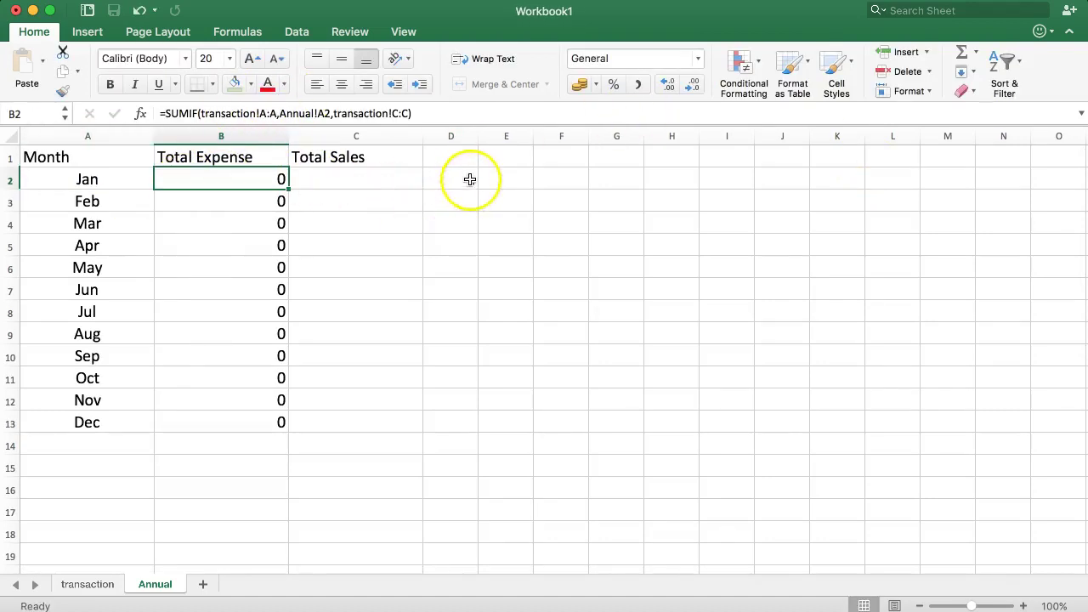
left_click(88, 584)
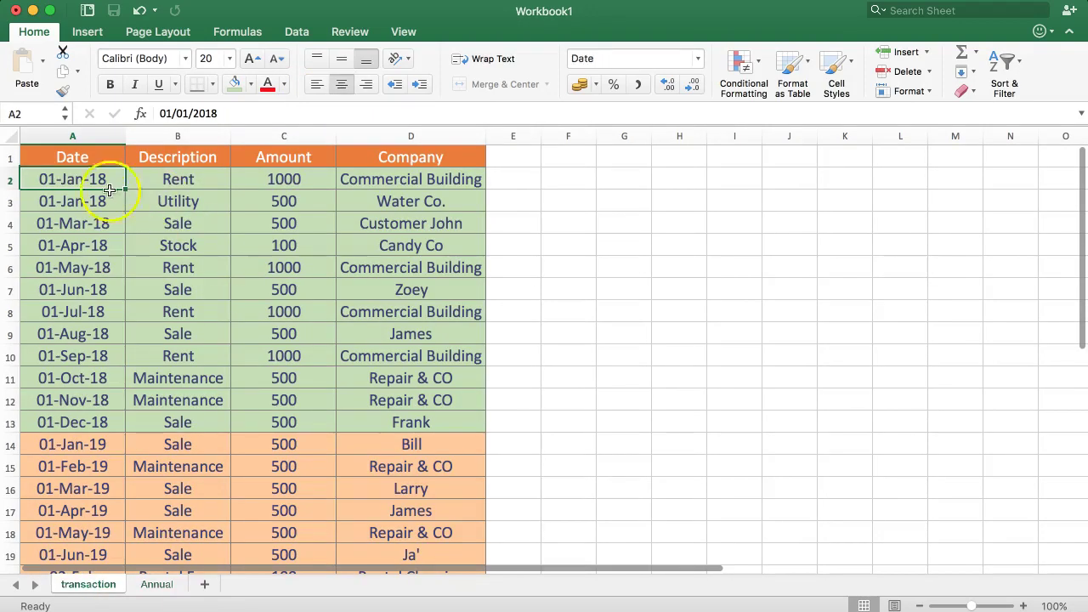
right_click(149, 136)
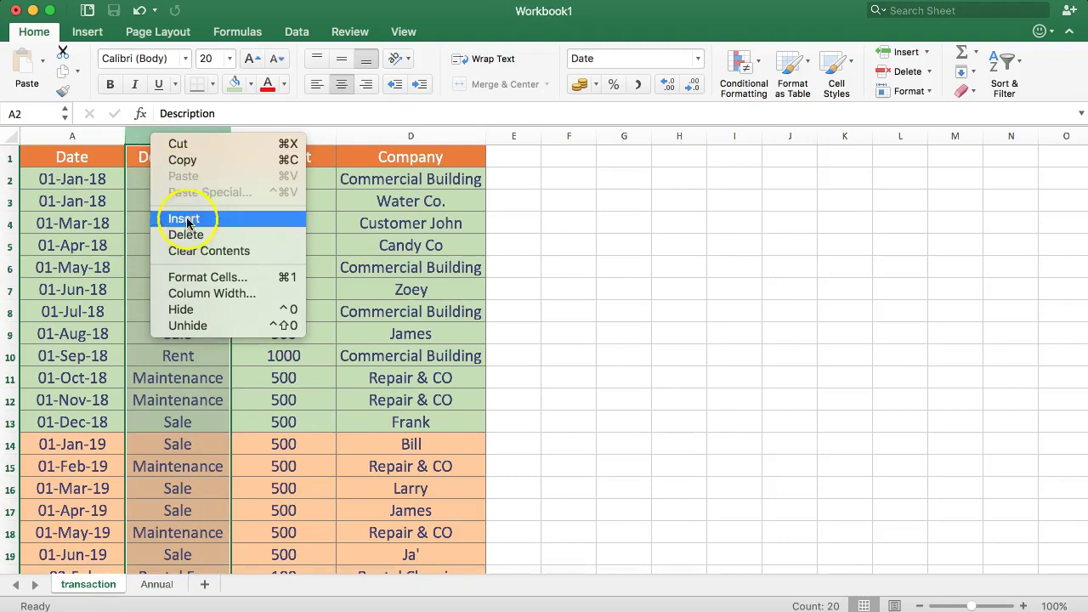
left_click(183, 219)
left_click(168, 199)
left_click(230, 138)
left_click(146, 175)
left_click(155, 153)
left_click(614, 195)
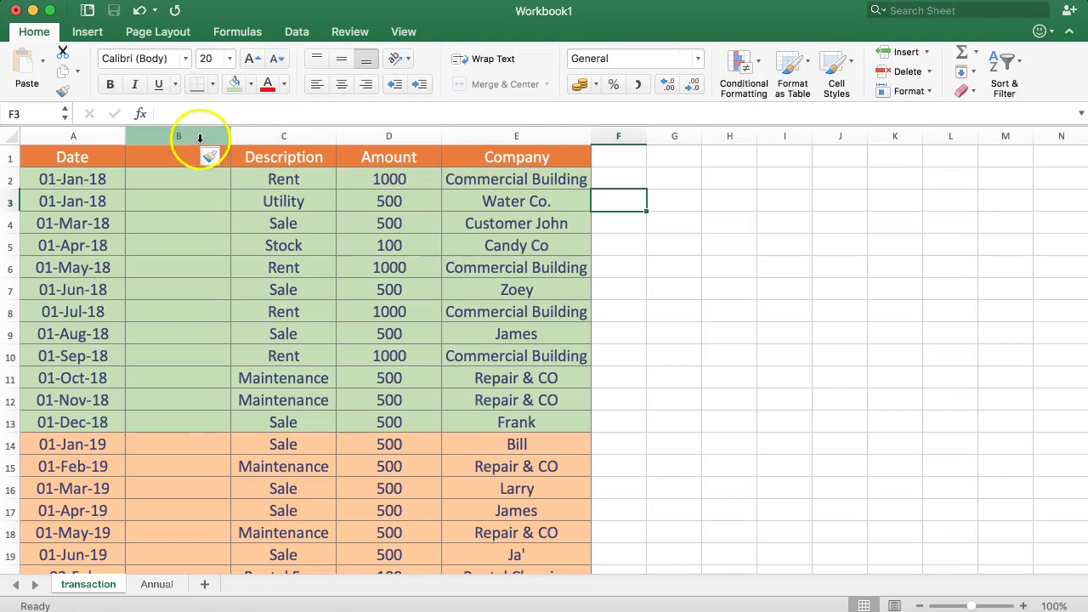
key("super+z")
Insert an empty column before the Date column on the transaction sheet.
right_click(65, 138)
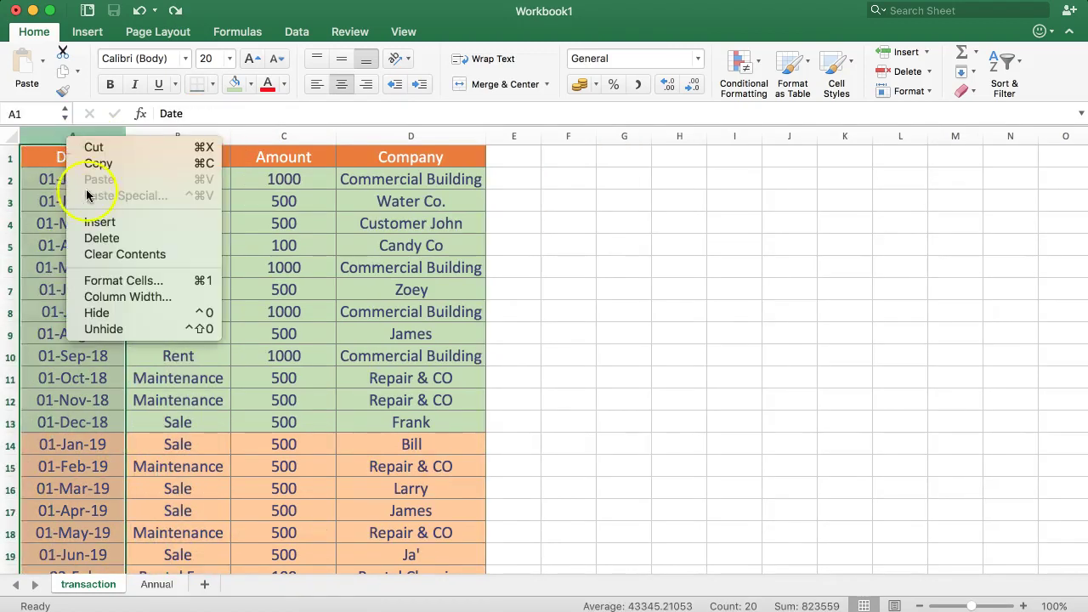
left_click(88, 222)
left_click(64, 206)
left_click(58, 159)
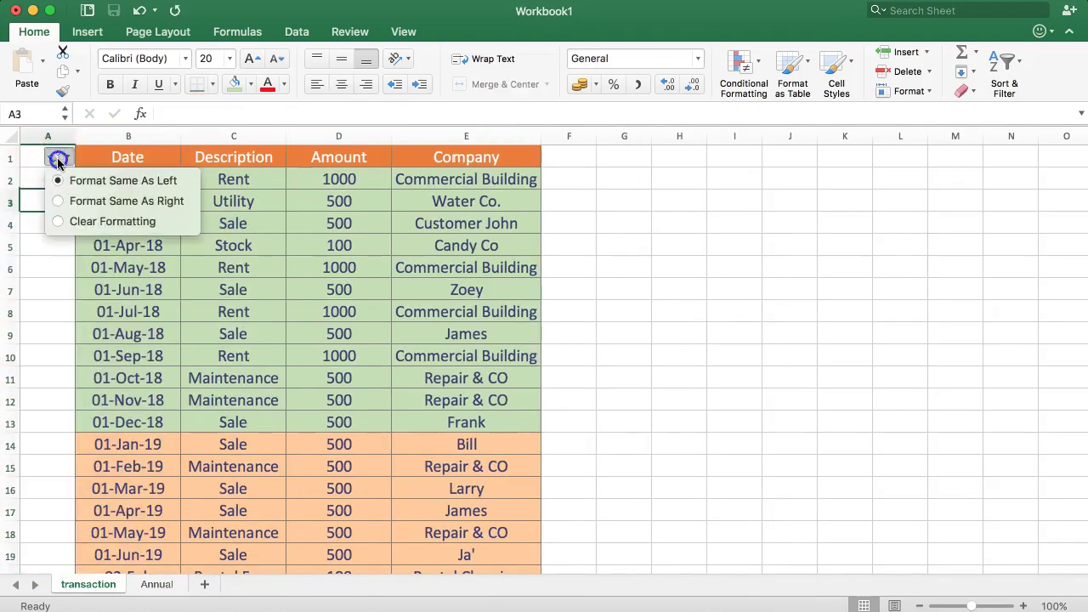
Narrow the new empty column A and fill it with black.
left_click(47, 138)
left_click_drag(76, 136, 45, 135)
left_click(251, 85)
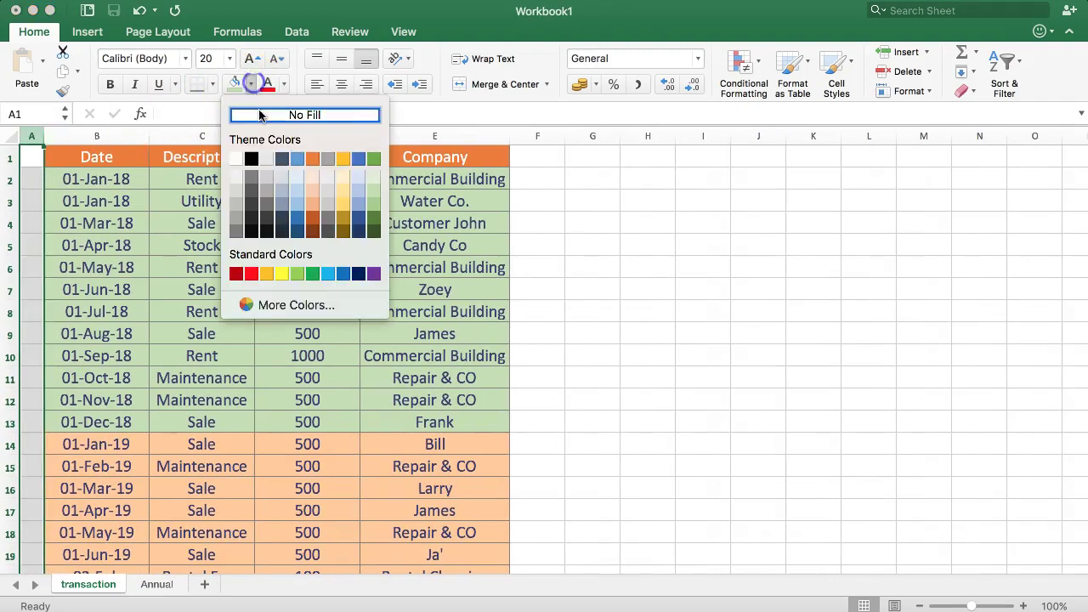
left_click(248, 162)
left_click(80, 211)
left_click(44, 176)
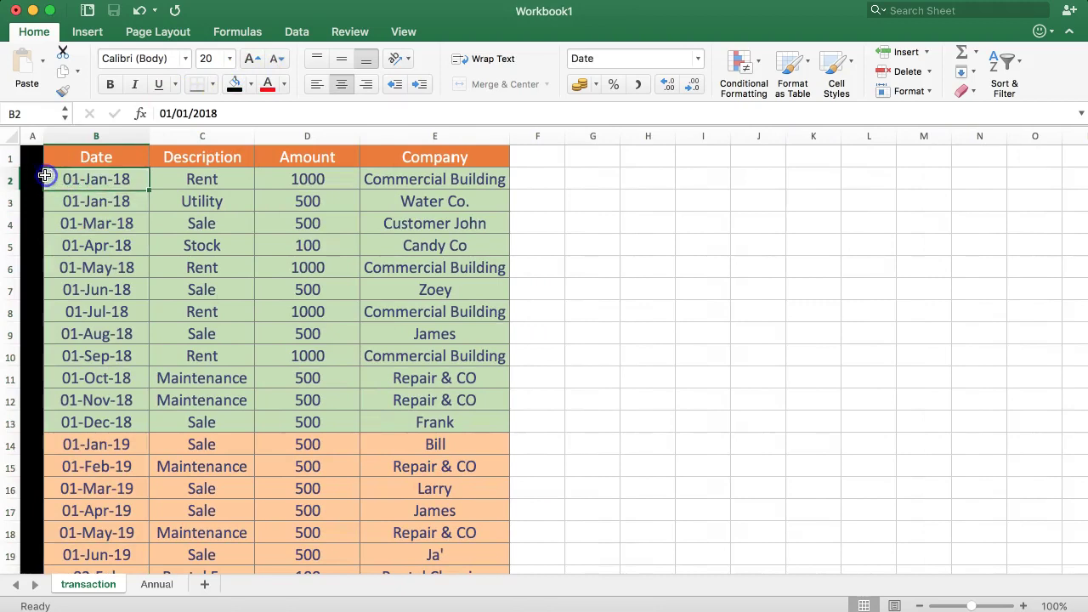
left_click(32, 176)
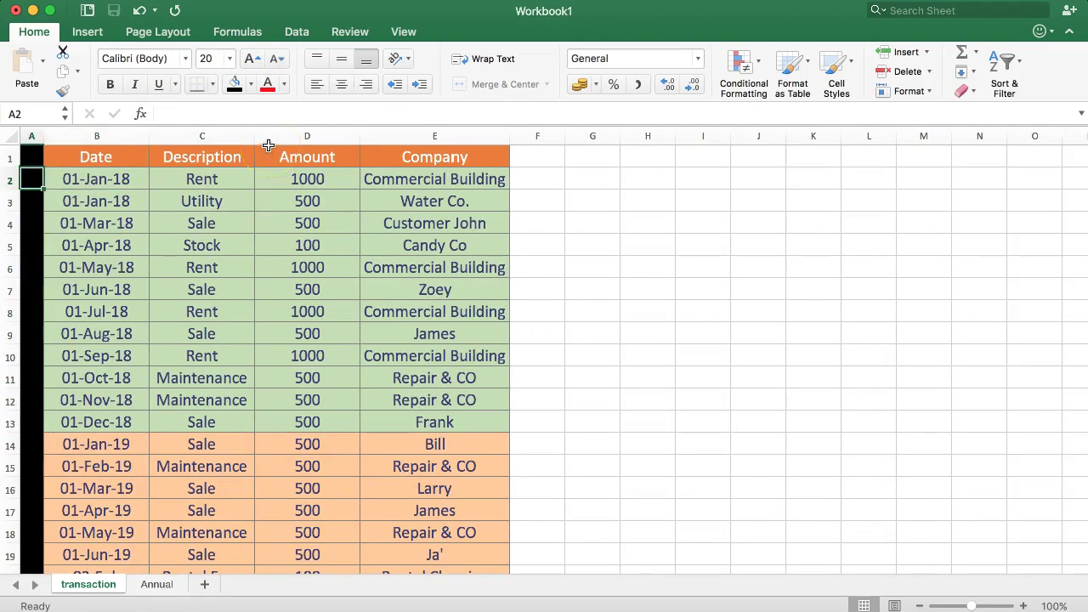
Widen column A and remove the fill color from the whole column.
left_click_drag(43, 139, 115, 138)
left_click(251, 84)
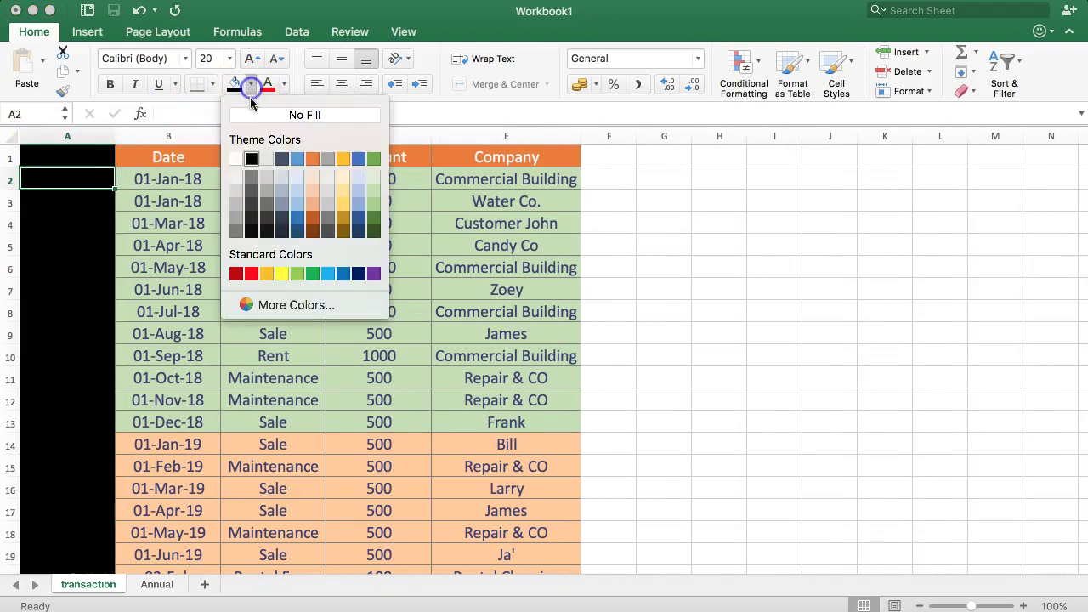
left_click(304, 115)
left_click(87, 202)
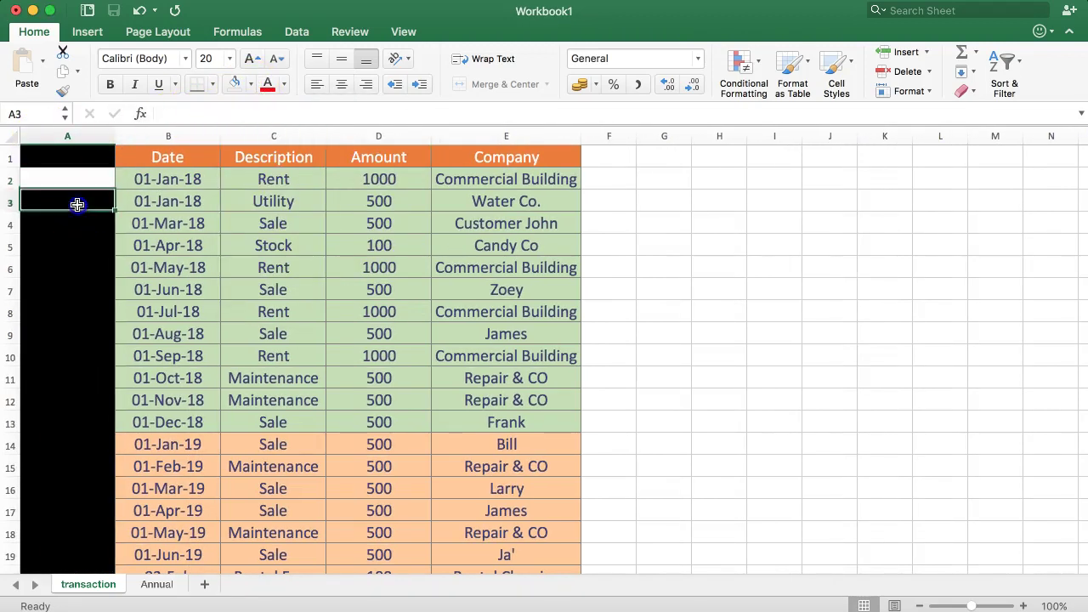
left_click(88, 142)
left_click(239, 84)
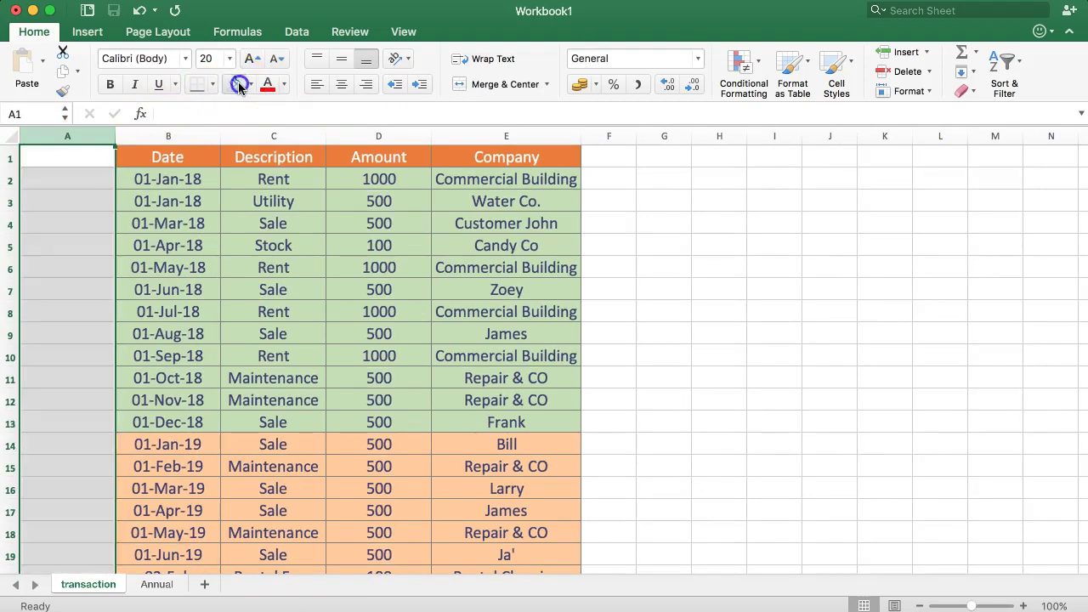
Enter the formula =MONTH(B2) in A2 to extract the month number from the first transaction date.
left_click(75, 178)
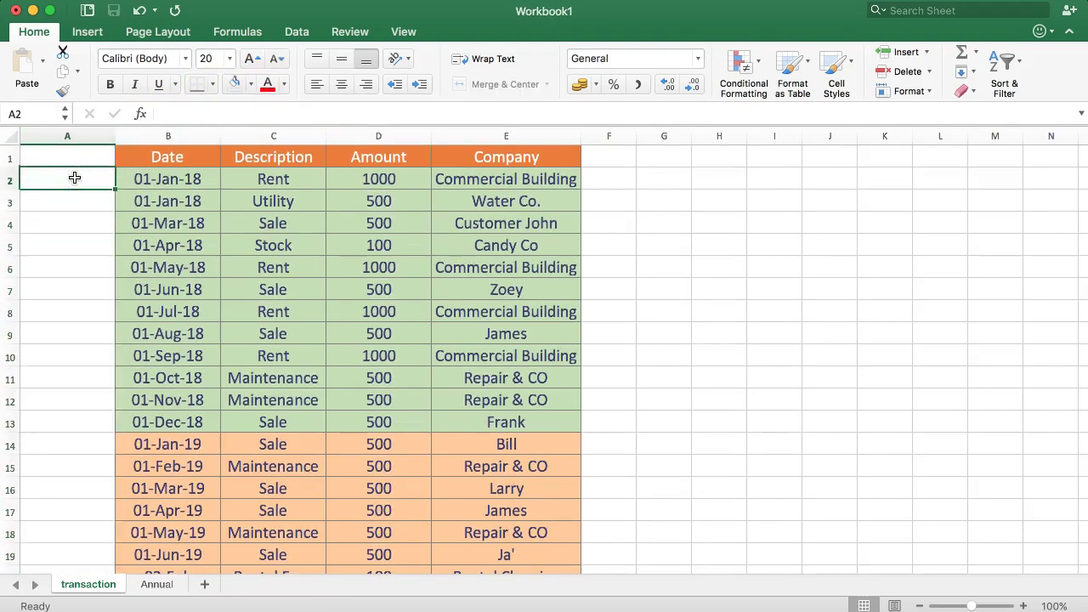
type("=MONTH(")
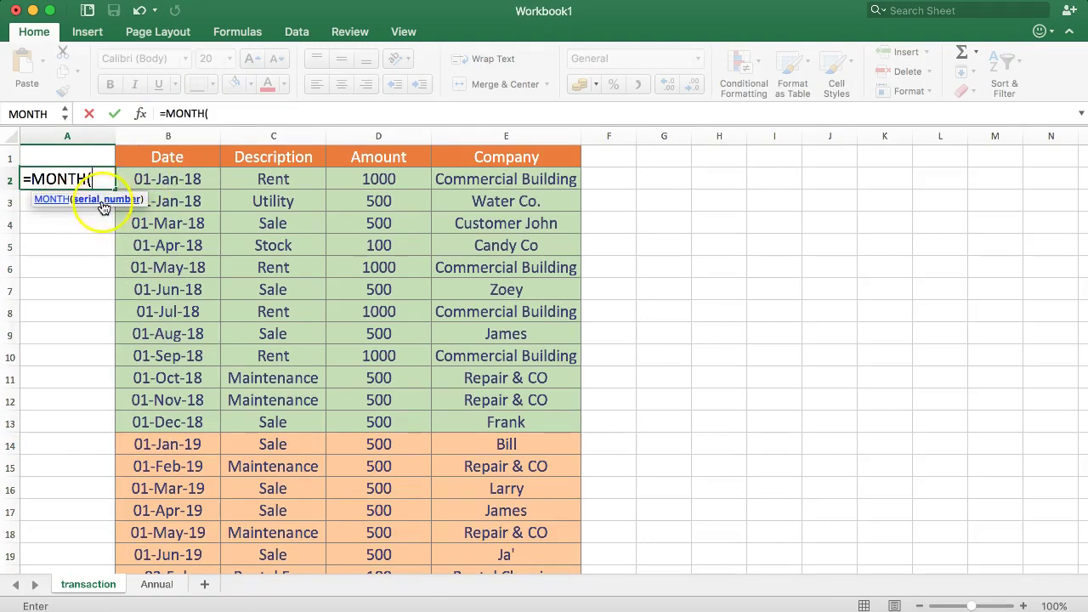
left_click(160, 180)
left_click(160, 181)
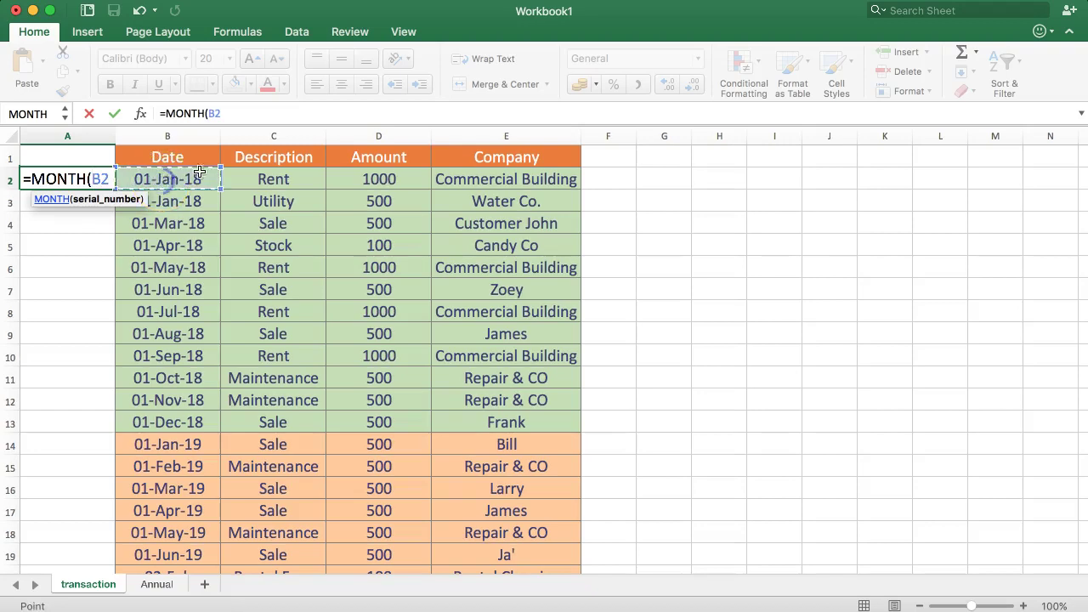
type(")")
key("Return")
left_click(73, 198)
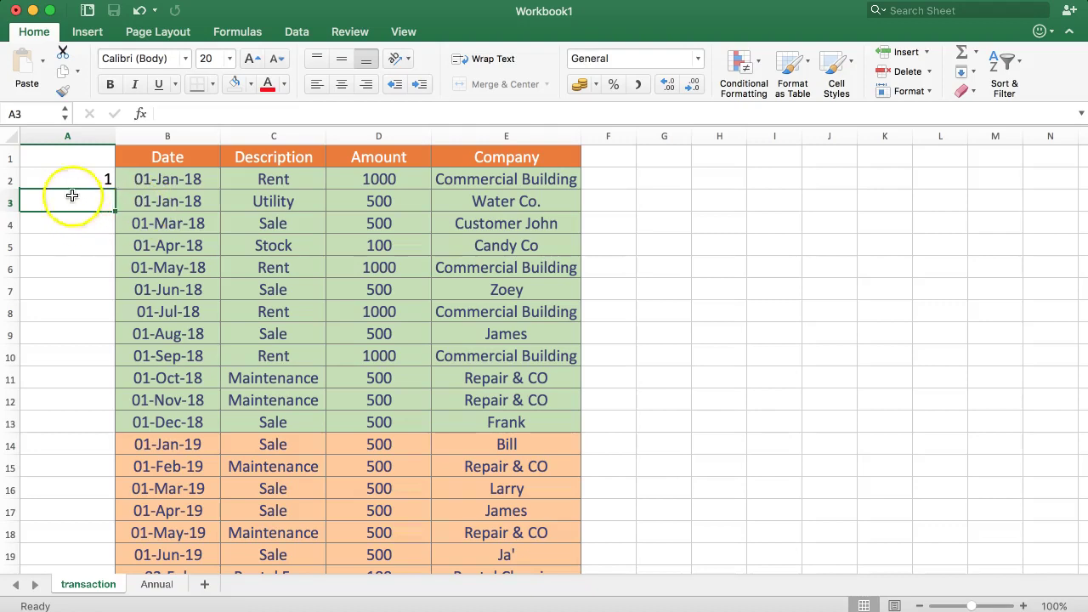
left_click(85, 182)
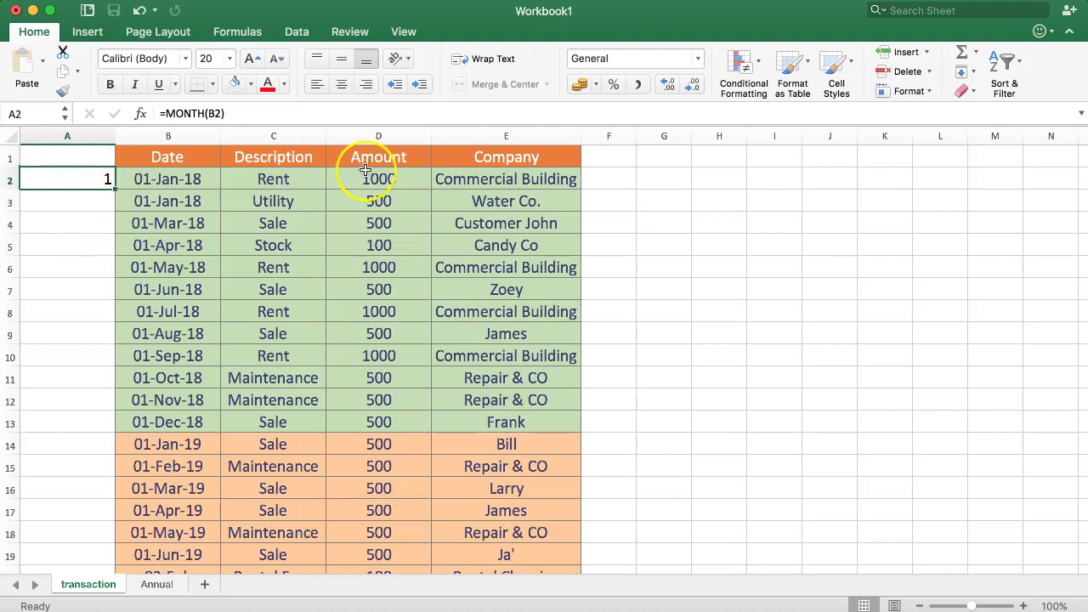
left_click(610, 180)
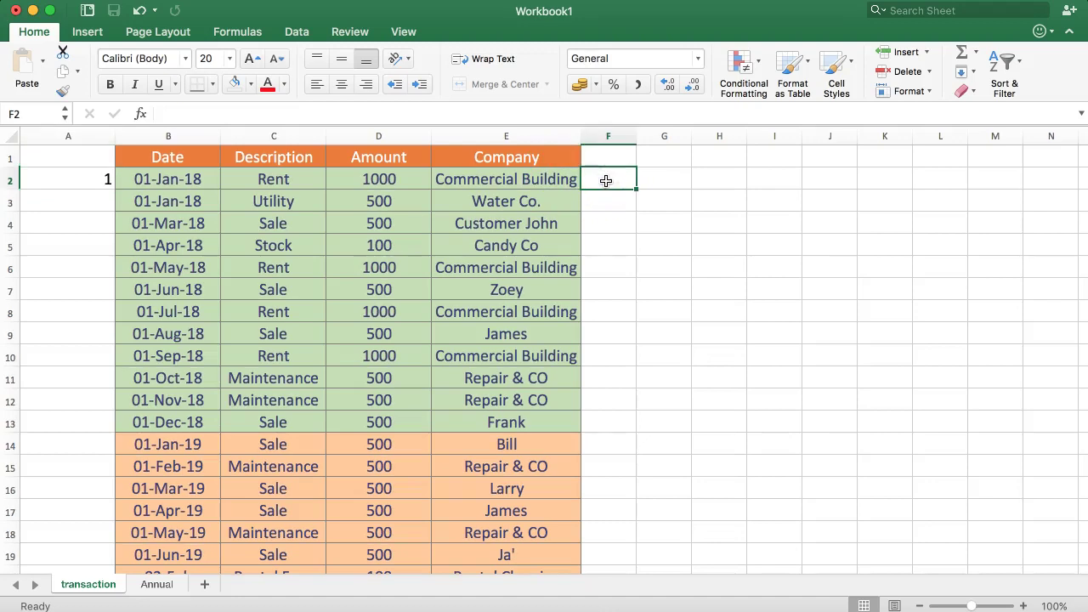
left_click(49, 200)
left_click(59, 181)
left_click(59, 202)
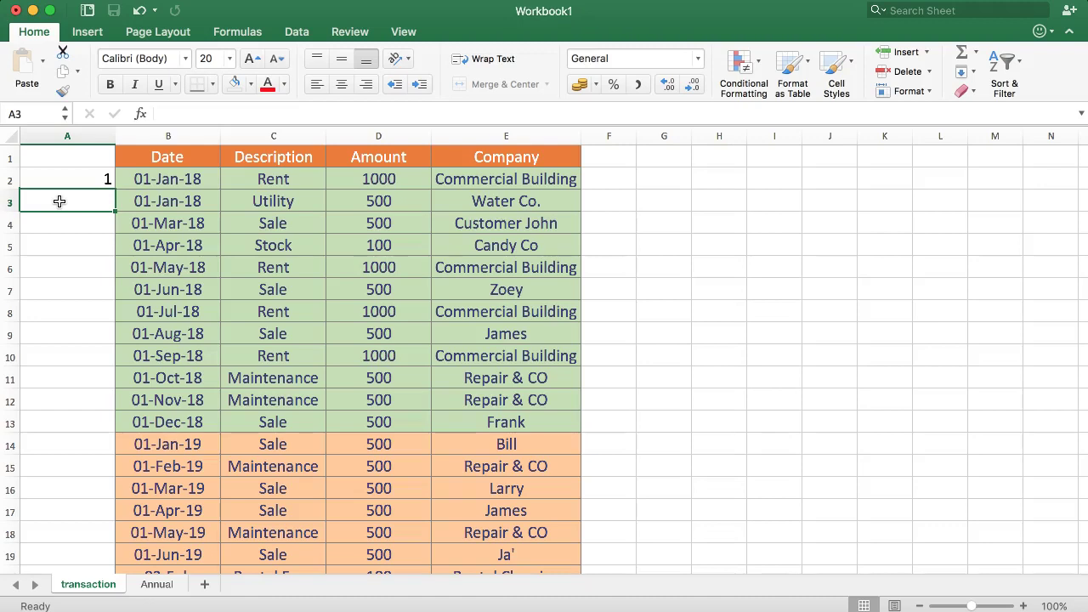
key("Up")
left_click(102, 208)
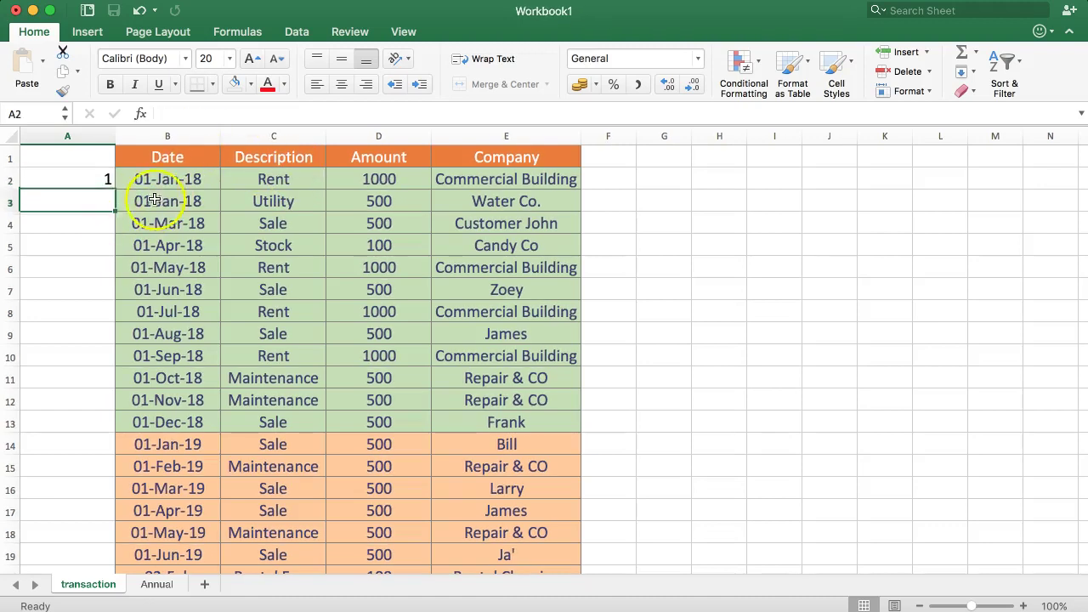
Apply the Number format to the first transaction date in B2 to show its serial number.
left_click(186, 180)
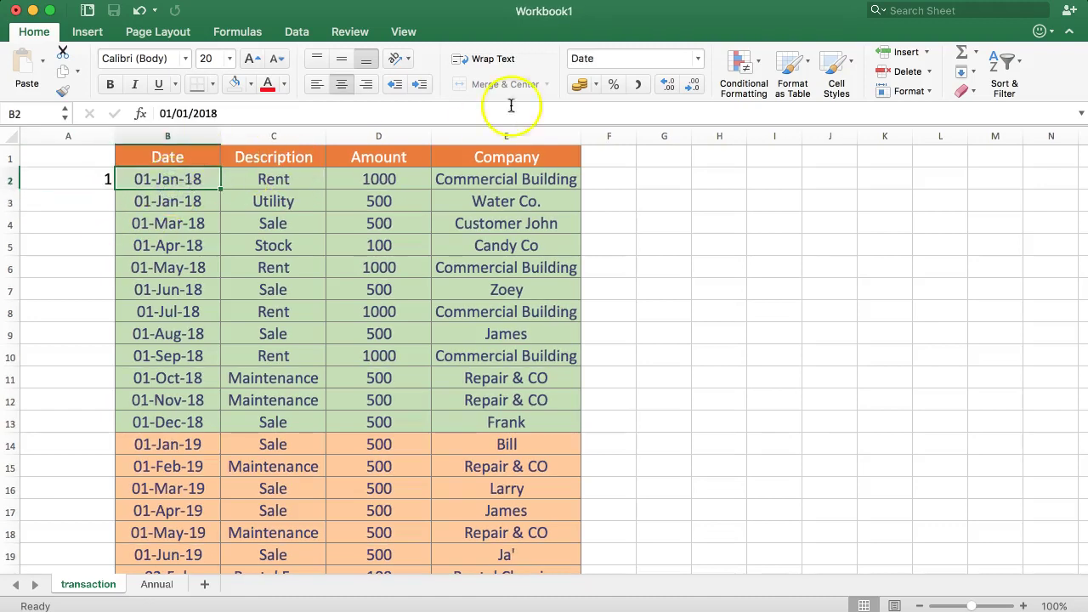
left_click(697, 58)
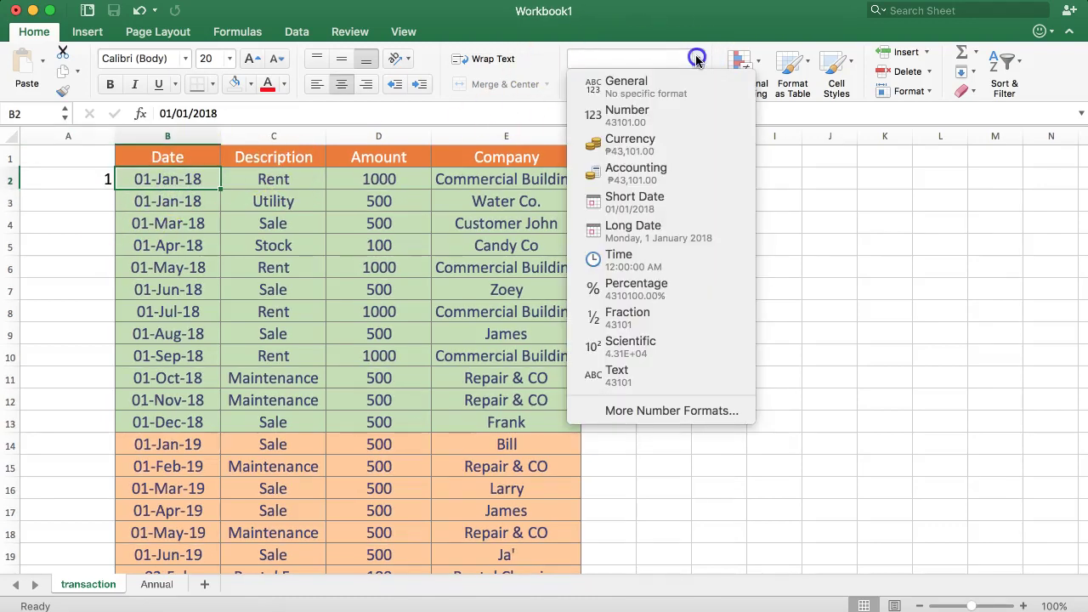
left_click(649, 113)
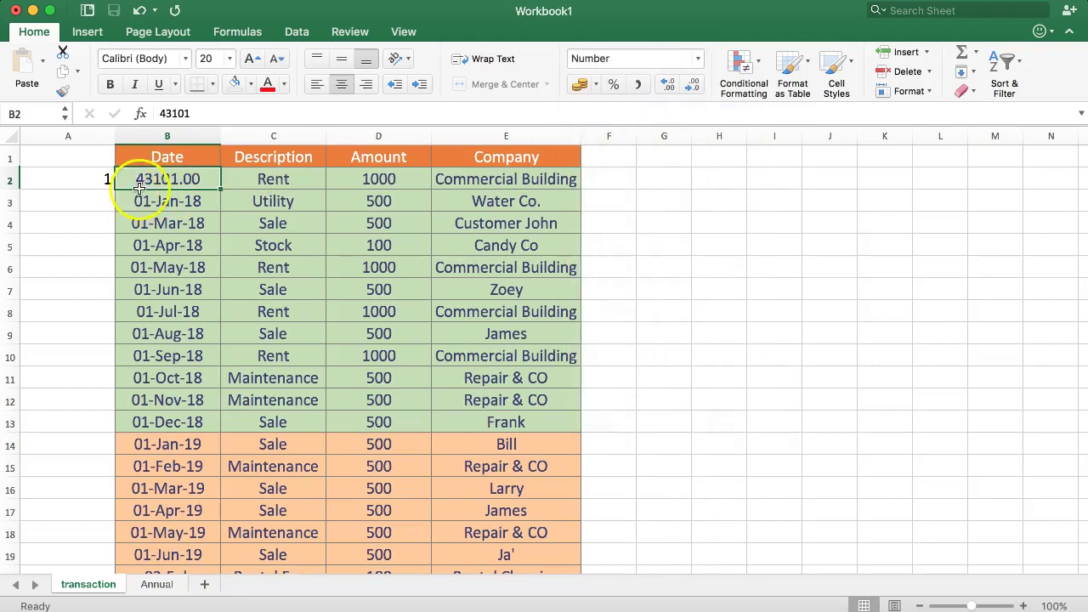
left_click(68, 204)
left_click(145, 179)
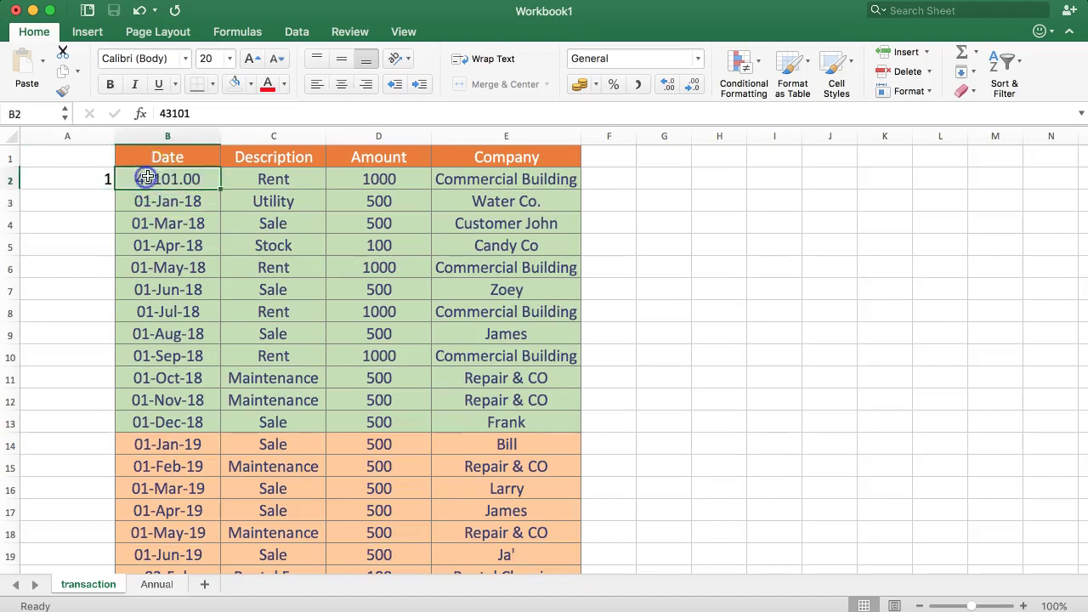
Enter the sample date 1-1-1900 in A3 and the number 1 in A4 for comparison.
left_click(96, 198)
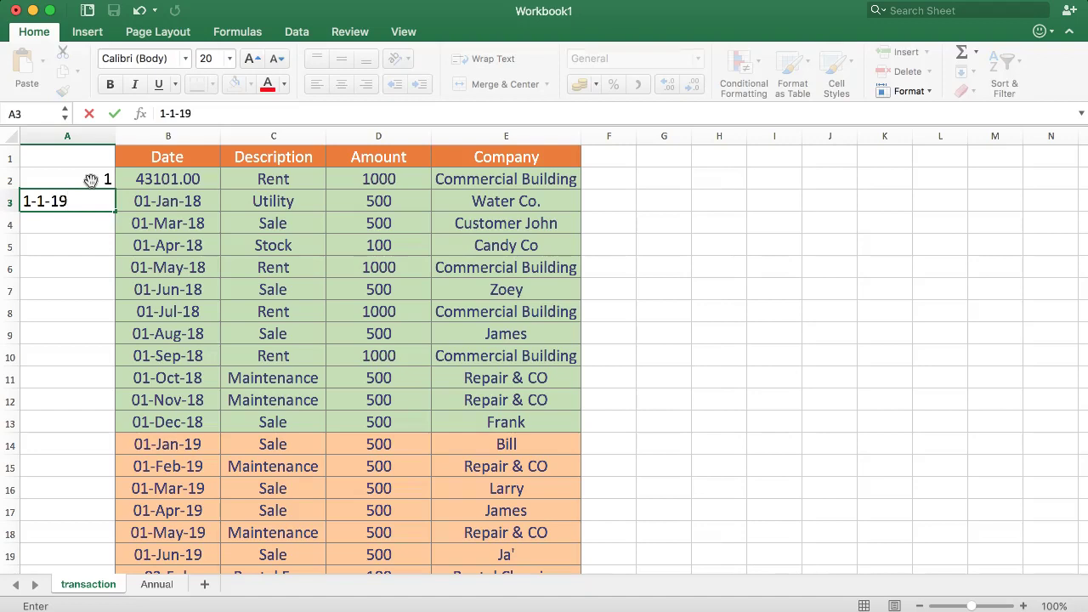
type("-1900")
key("Return")
key("Up")
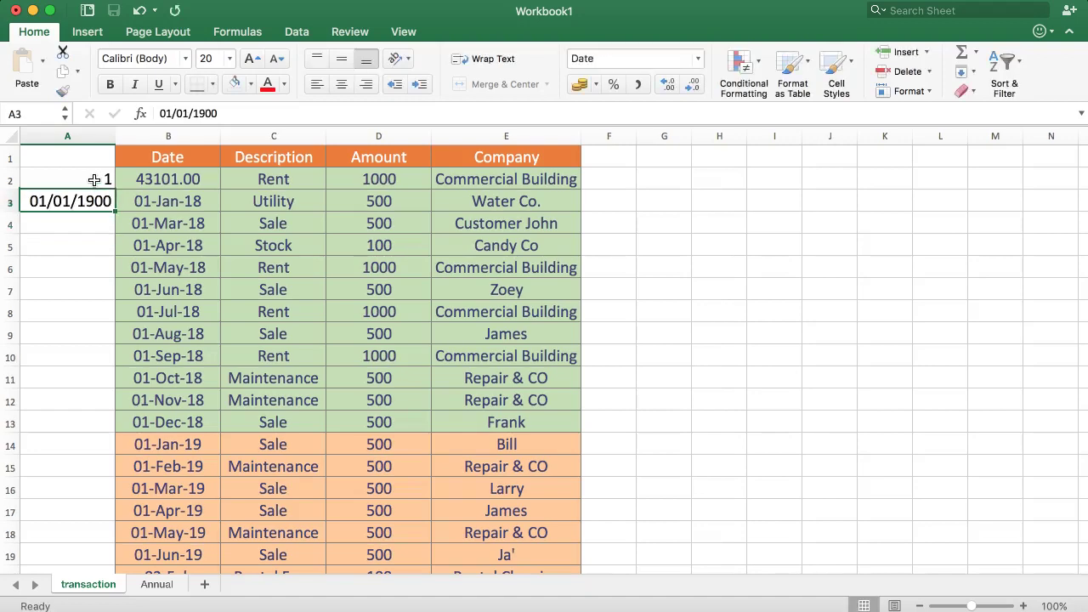
left_click(66, 224)
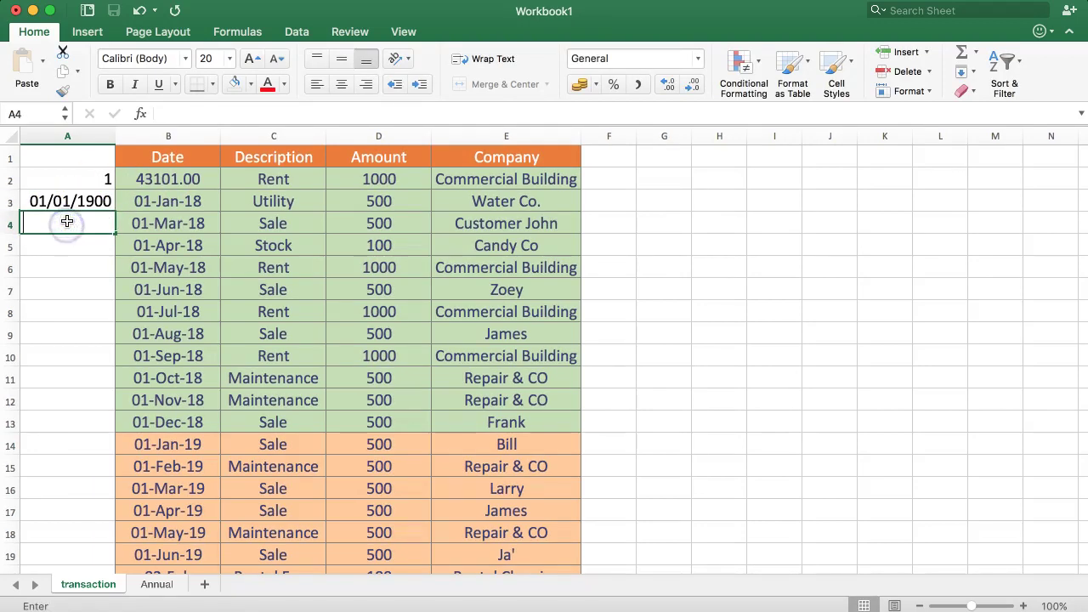
type("1")
key("Return")
left_click(65, 204)
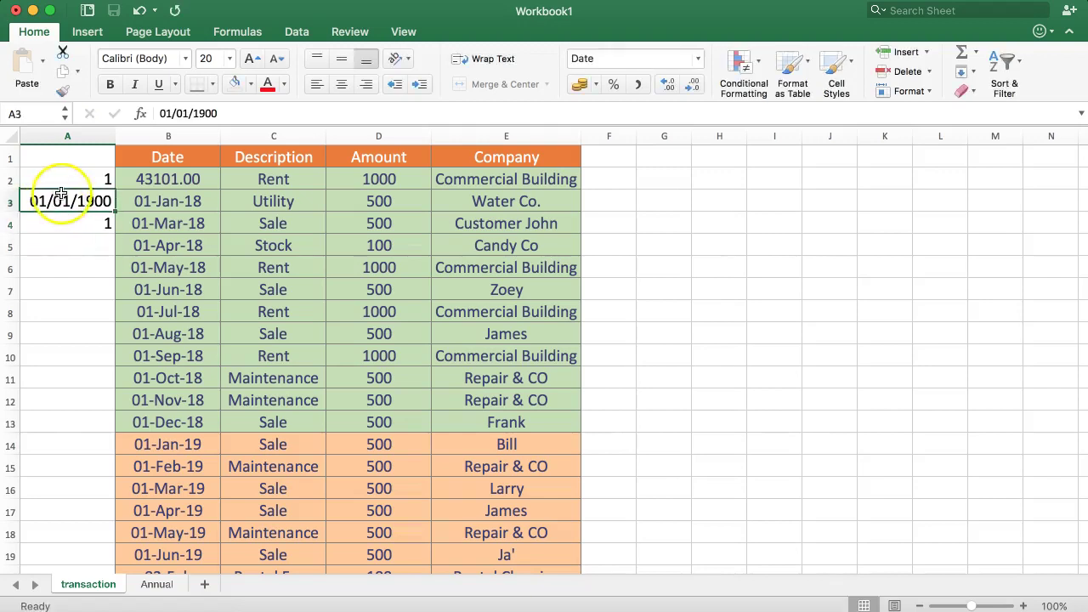
Change the sample date in A3 to 02/01/1900 and apply the comma number style to it.
left_click(169, 111)
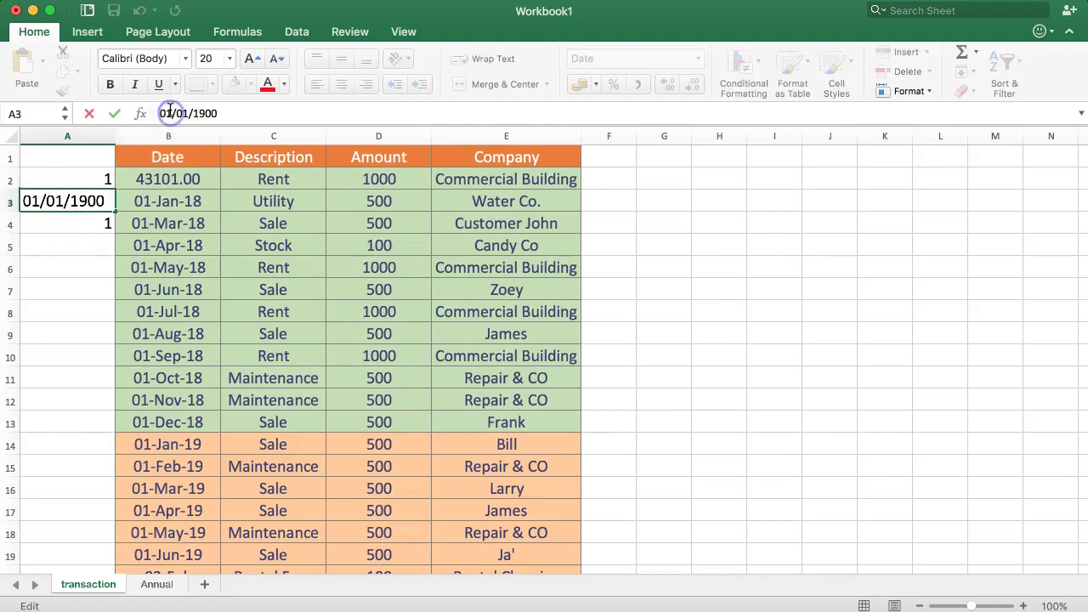
key("BackSpace")
type("2")
key("Return")
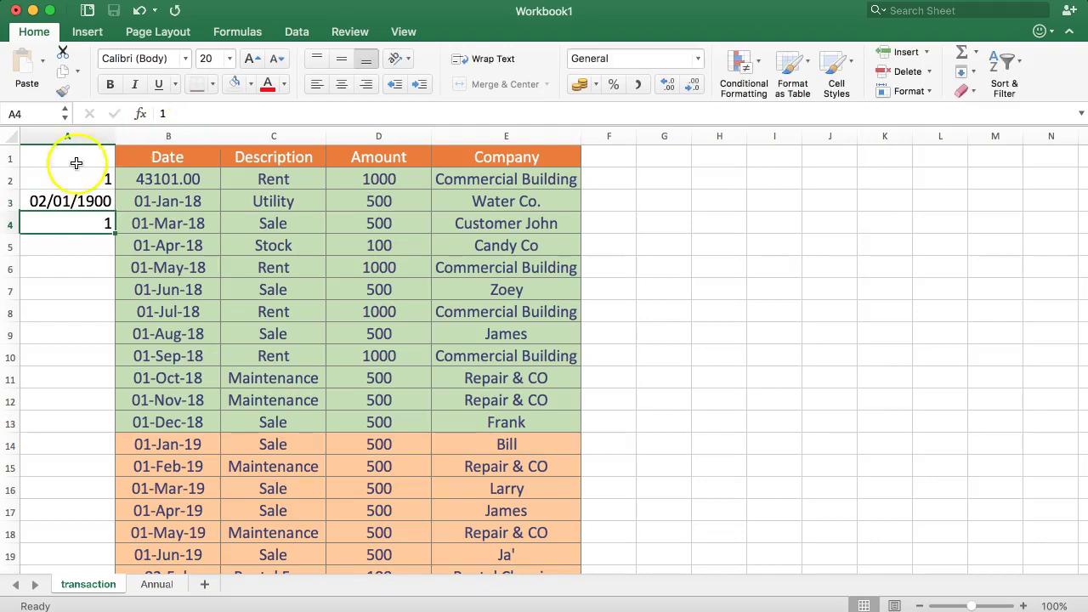
left_click(66, 204)
left_click(636, 86)
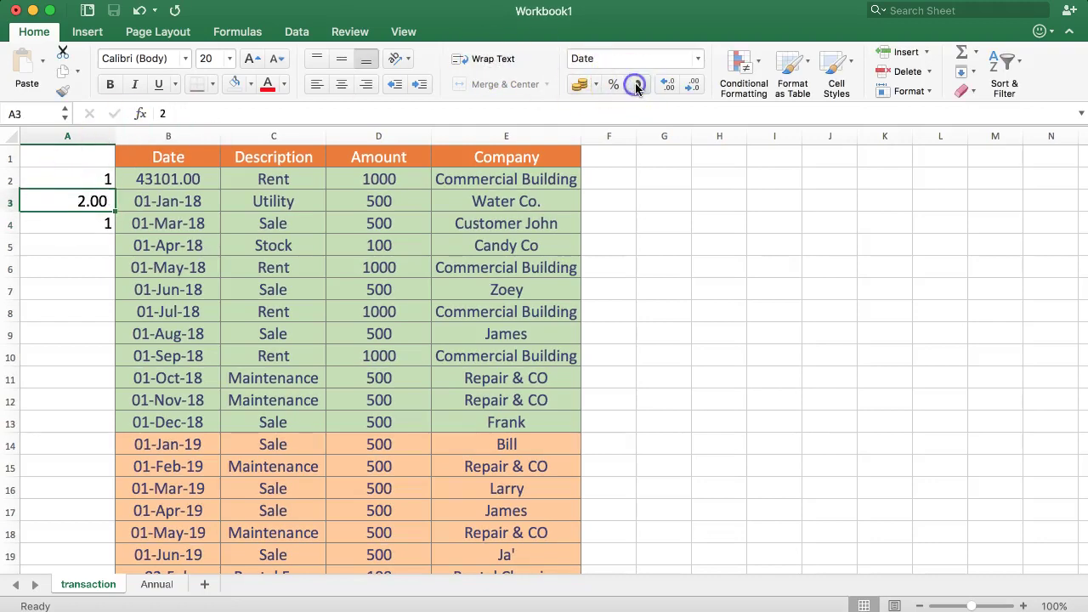
Clear the two sample entries in A3 and A4 and go back to the MONTH formula in A2.
left_click_drag(53, 201, 56, 220)
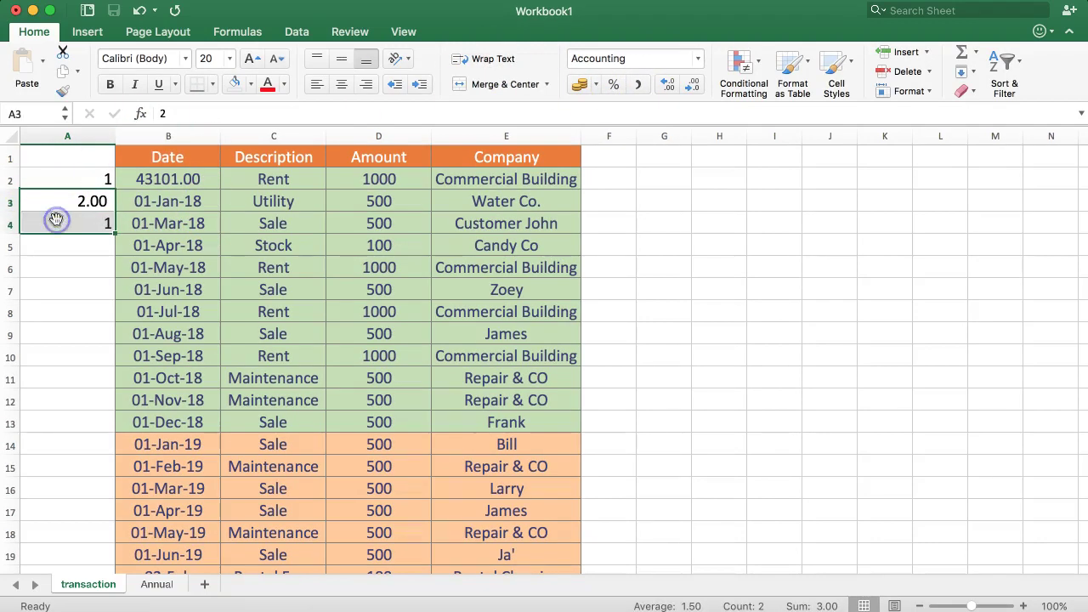
key("super+z")
key("Delete")
key("Return")
key("Up")
key("Up")
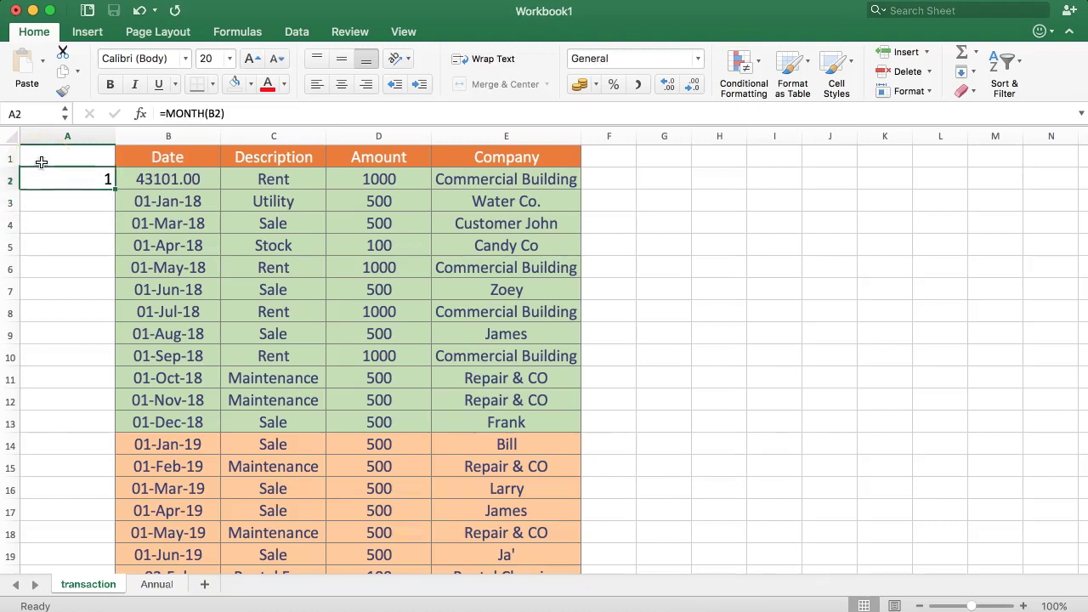
Copy the date formatting of B3 onto B2 with the Format Painter.
left_click(151, 176)
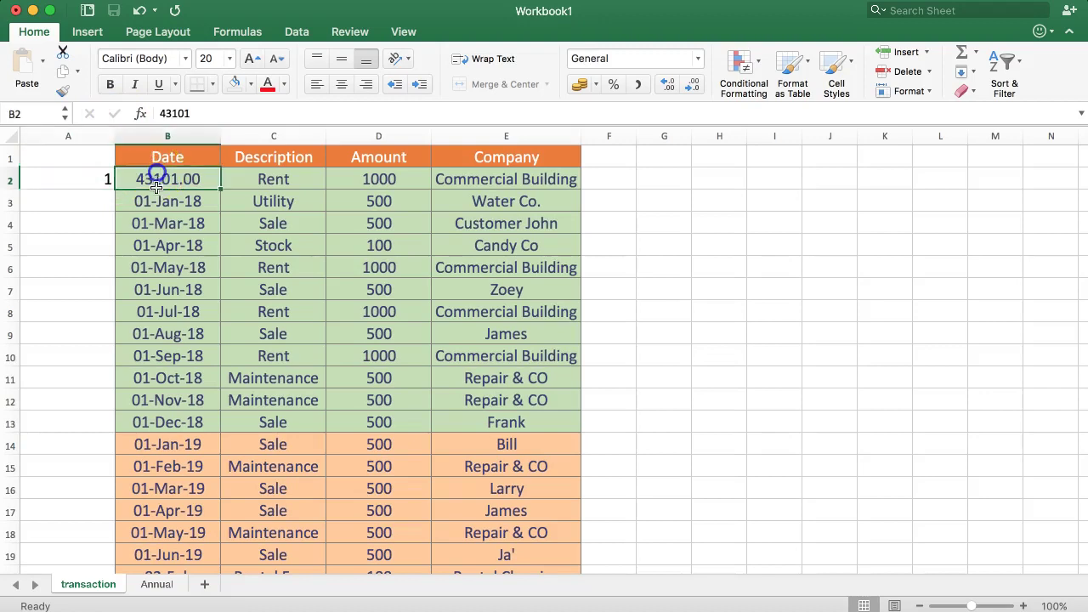
left_click(156, 201)
left_click(63, 90)
left_click(170, 178)
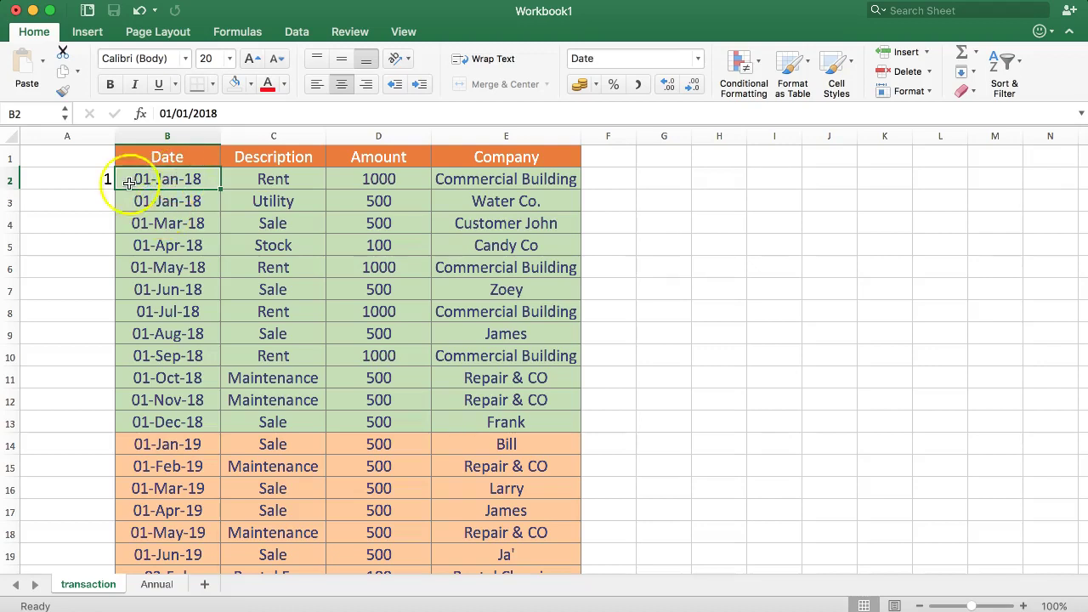
Fill the MONTH formula from A2 down column A for all transaction rows and check the copied cells.
mouse_move(92, 182)
left_mouse_down()
mouse_move(77, 272)
mouse_move(85, 182)
mouse_move(98, 182)
left_mouse_up()
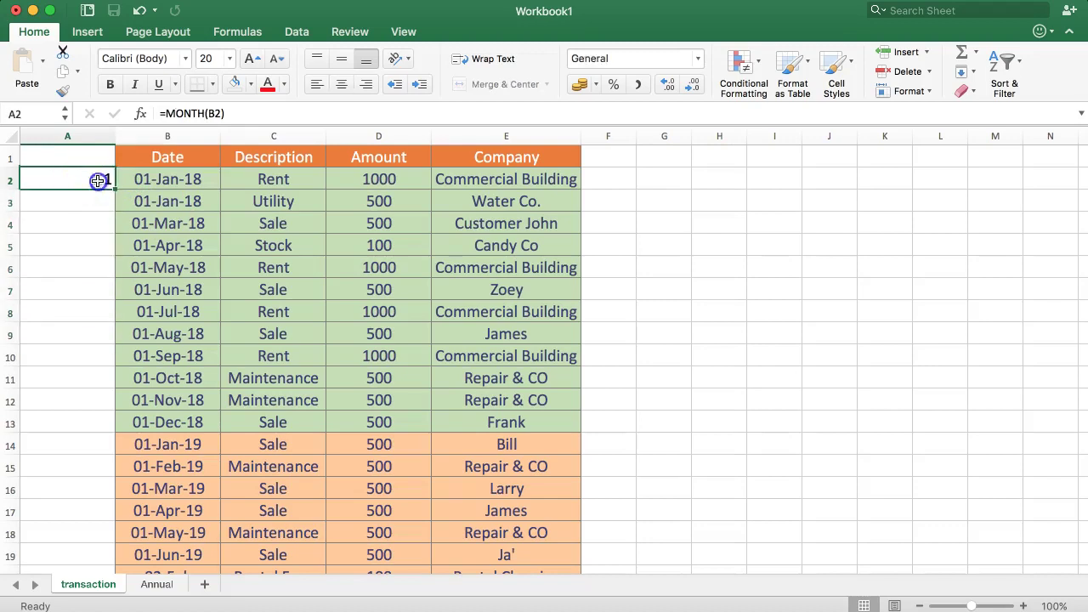
double_click(112, 187)
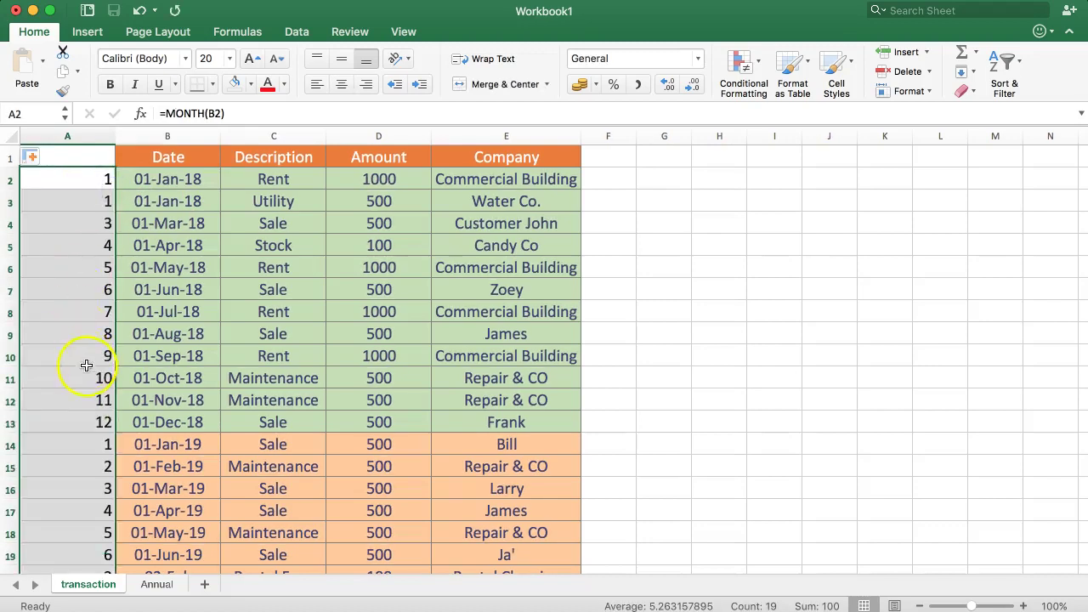
left_click(91, 196)
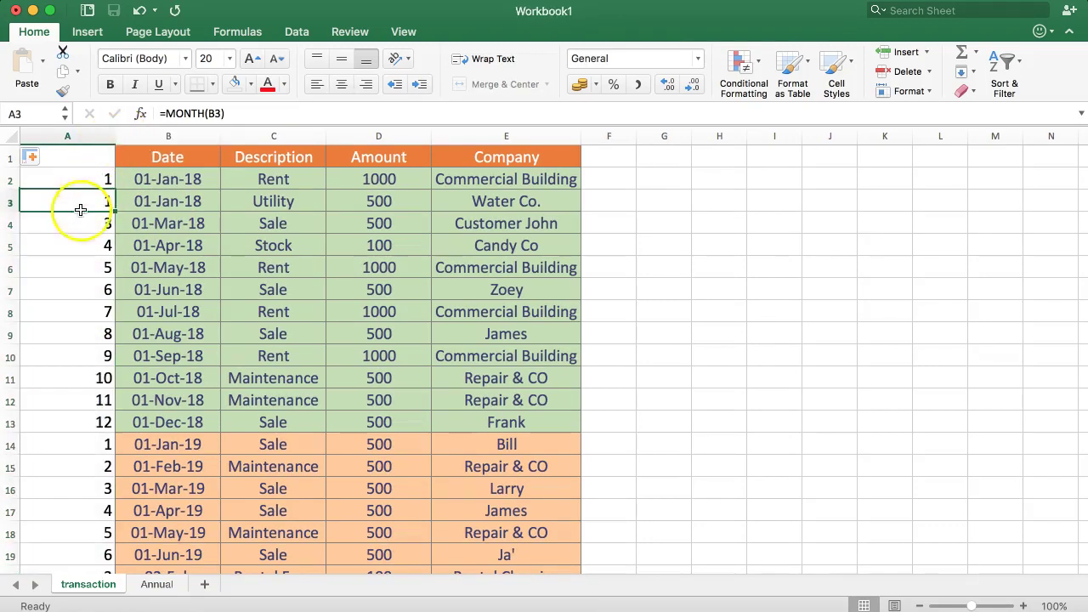
left_click_drag(74, 447, 428, 533)
left_click_drag(85, 467, 73, 435)
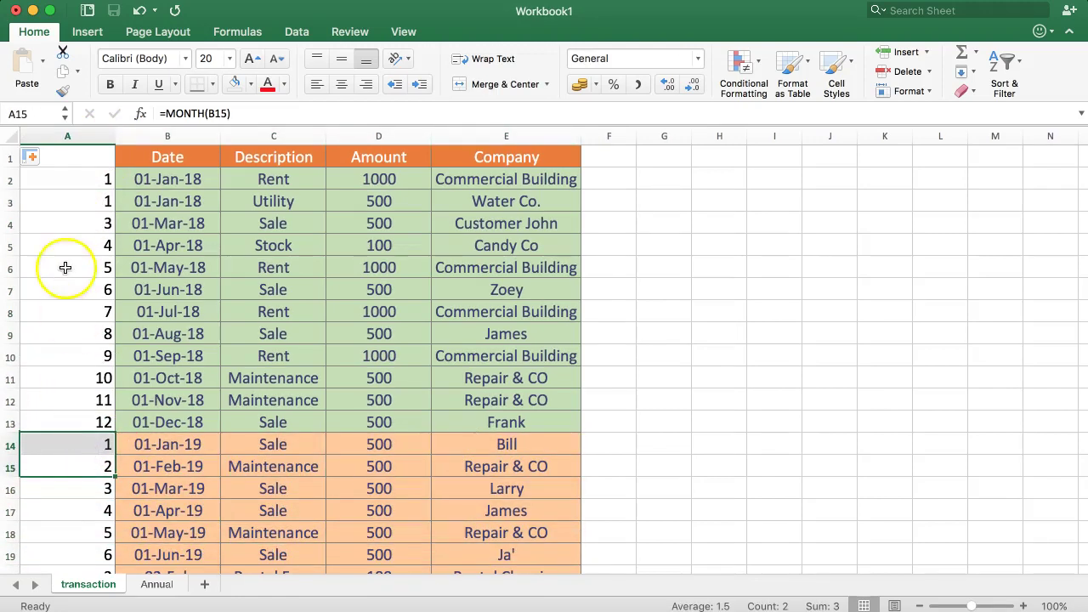
left_click(81, 224)
left_click(75, 198)
Narrow column A so it just fits the month numbers.
left_click_drag(109, 138, 53, 136)
left_click(45, 218)
left_click(41, 169)
On the Annual sheet, examine the month names and the range and criteria arguments of January's SUMIF formula in B2.
left_click(157, 584)
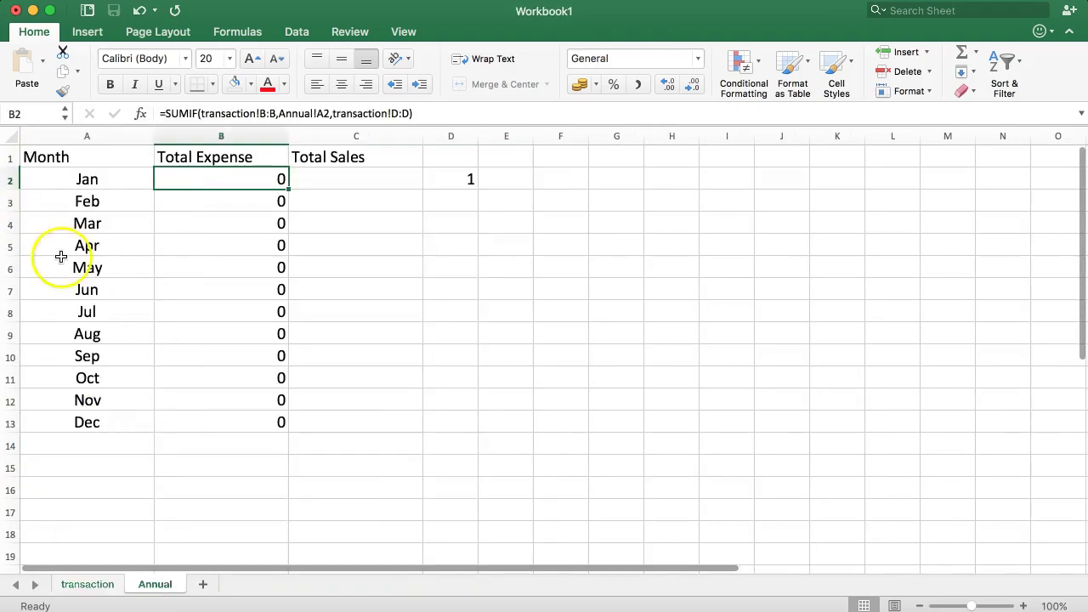
left_click_drag(88, 179, 87, 441)
left_click(166, 335)
left_click(199, 173)
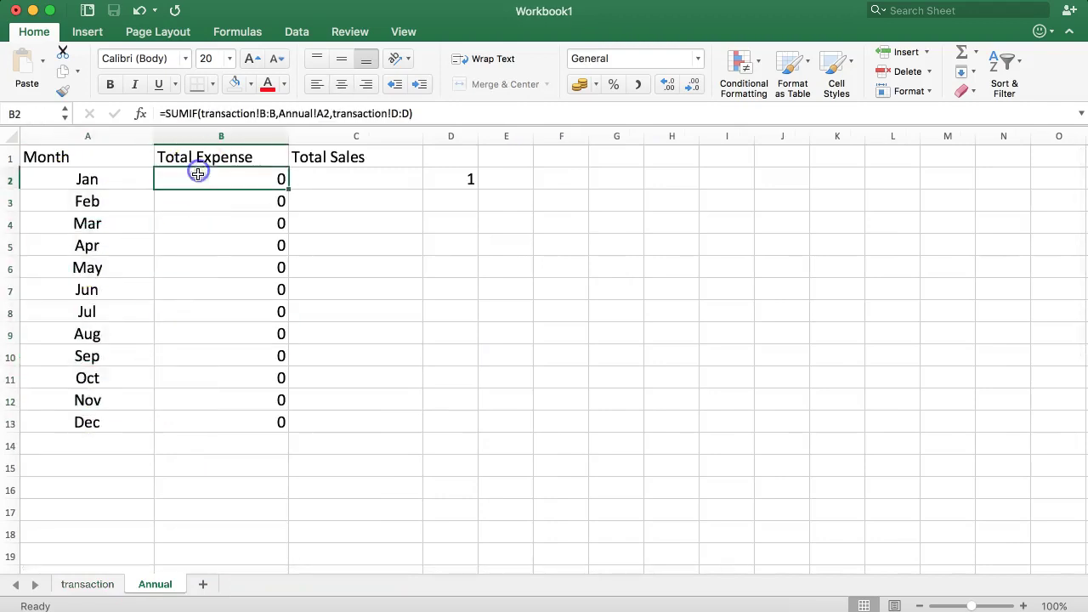
left_click(298, 113)
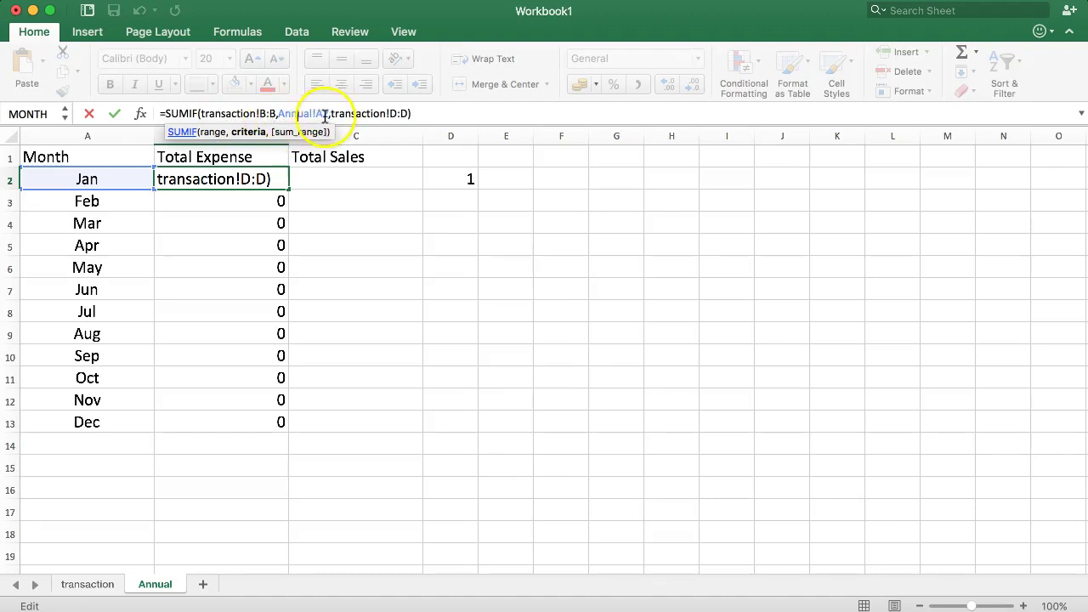
key("Return")
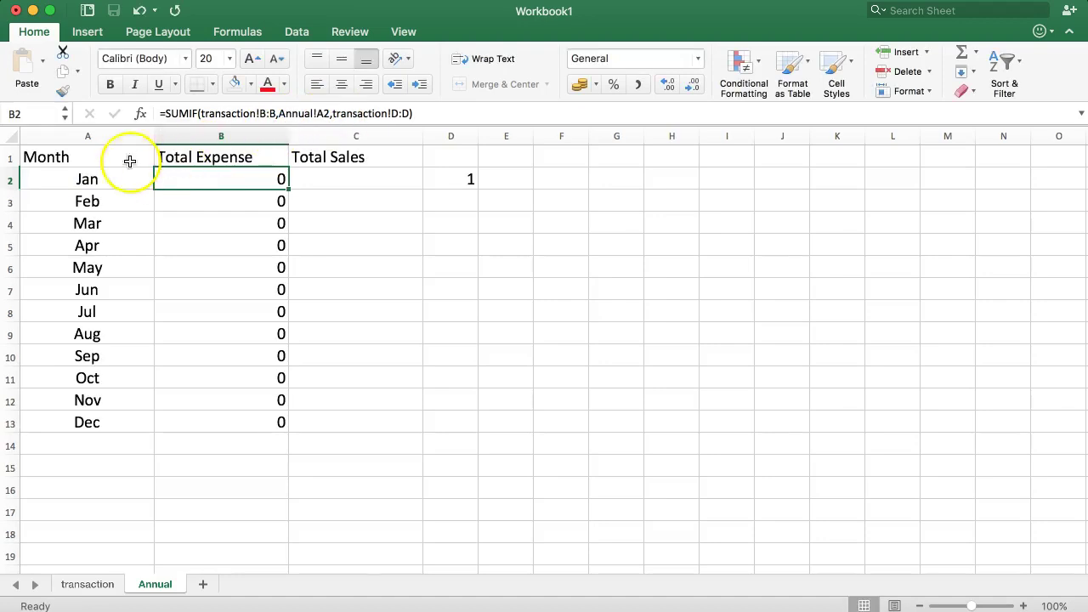
left_click(236, 115)
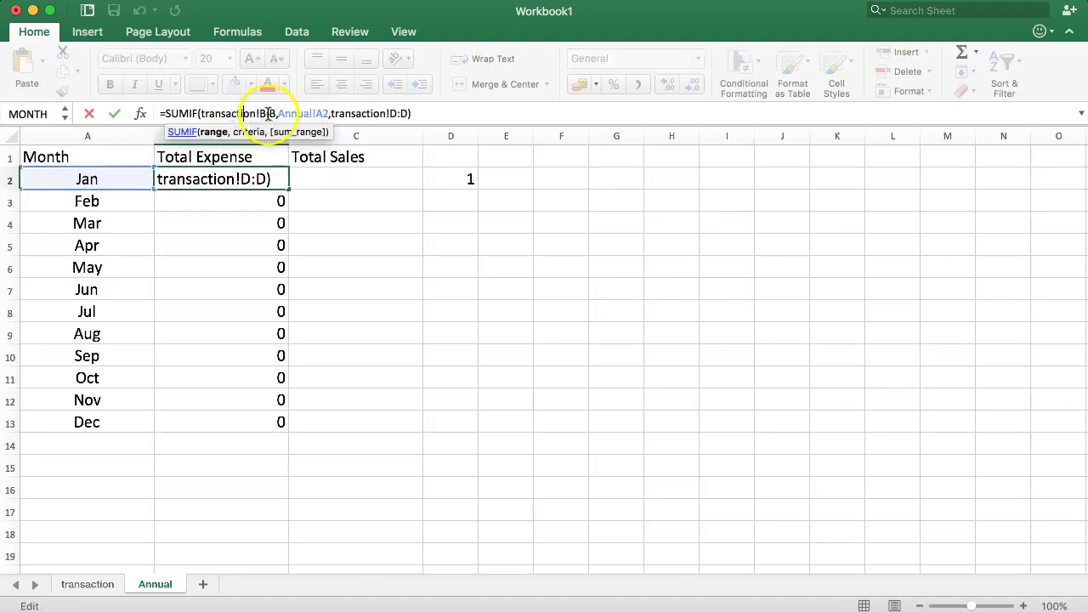
left_click_drag(218, 117, 195, 114)
key("Escape")
On the transaction sheet, compare the Date column with the month numbers in column A for the 2018 rows.
left_click(88, 584)
left_click(107, 138)
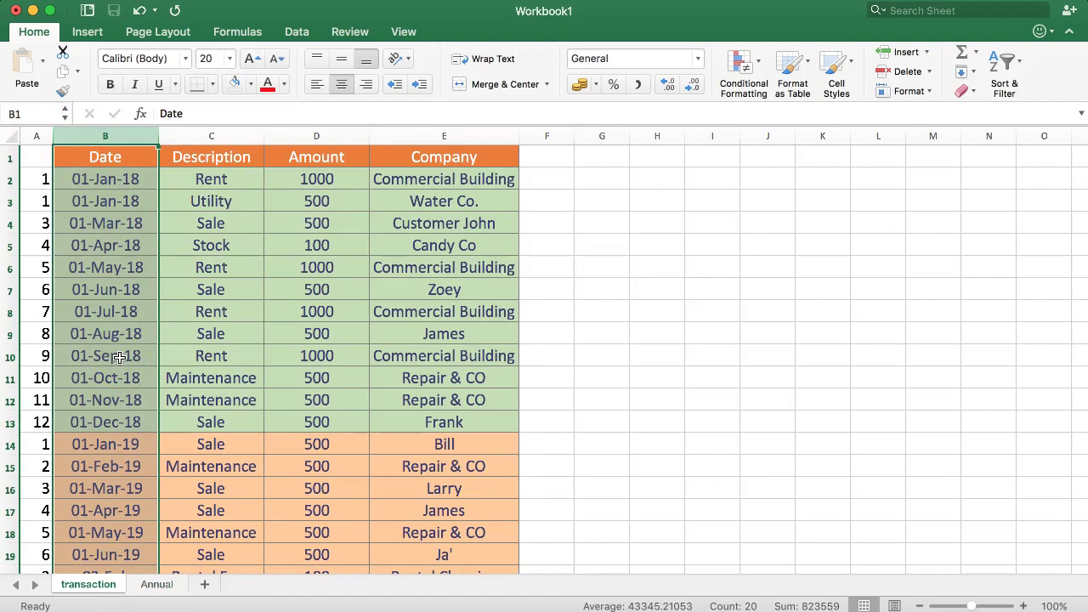
left_click(39, 136)
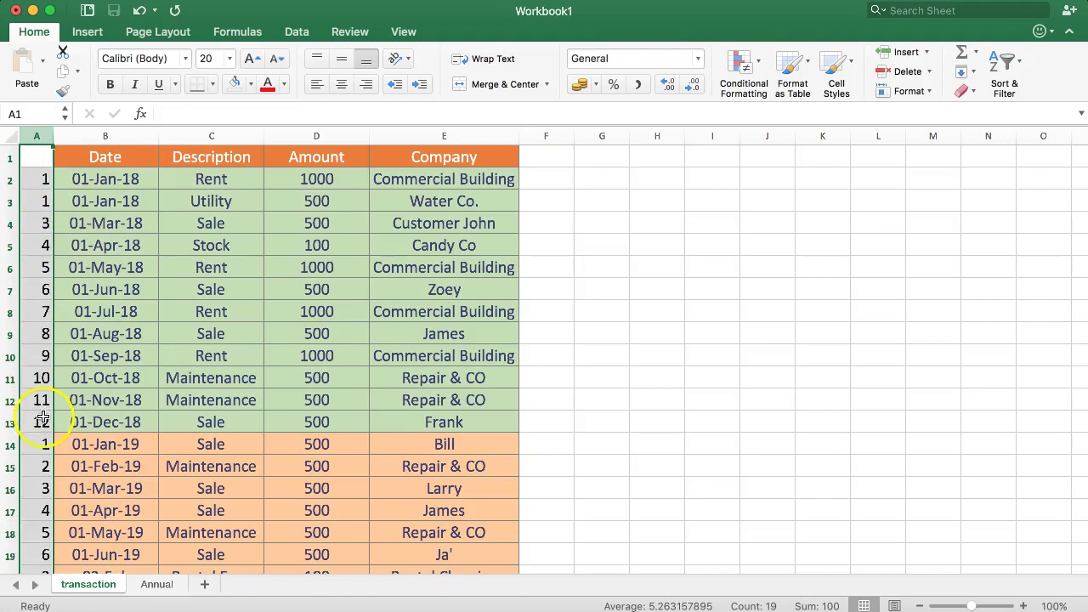
left_click_drag(35, 177, 36, 423)
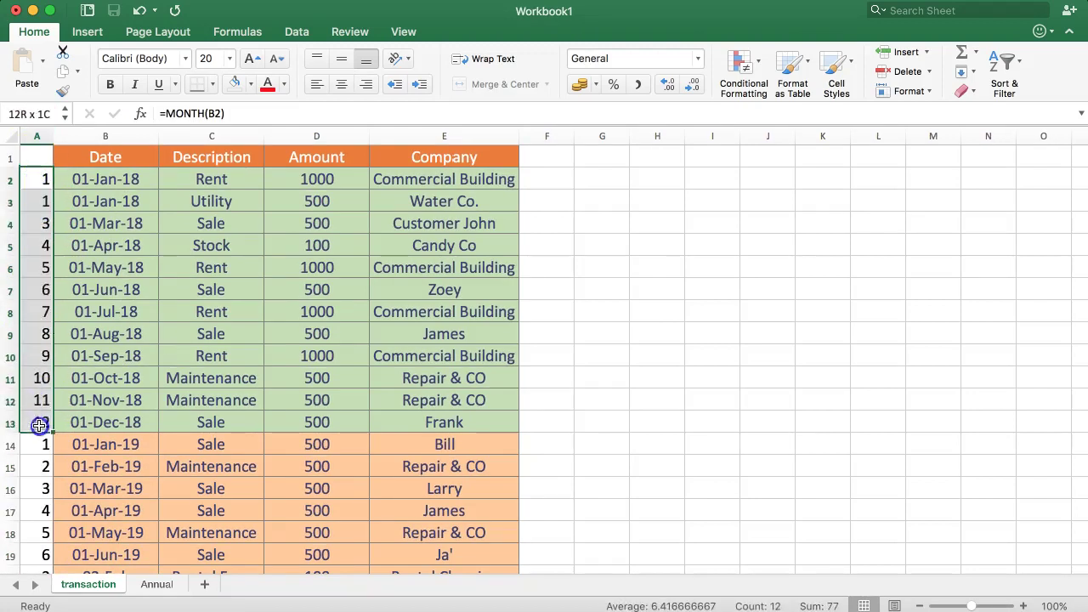
Below the last transaction, enter the date 3-1 in B21 to test how the day and month are read.
left_click(87, 211)
scroll(92, 437, "down", 4)
left_click(35, 421)
left_click(34, 446)
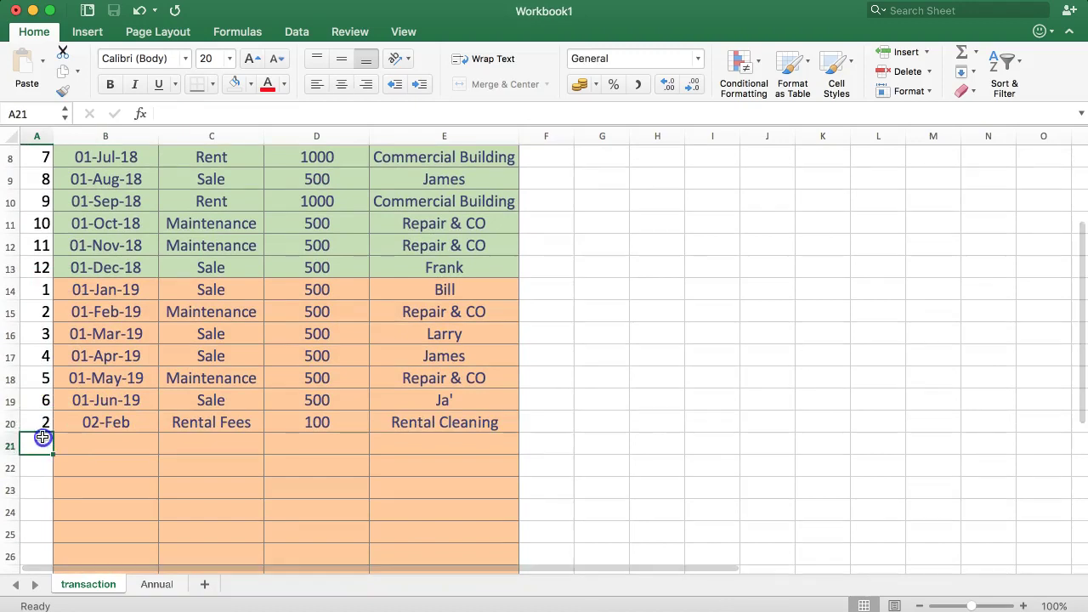
left_click(91, 446)
type("1-")
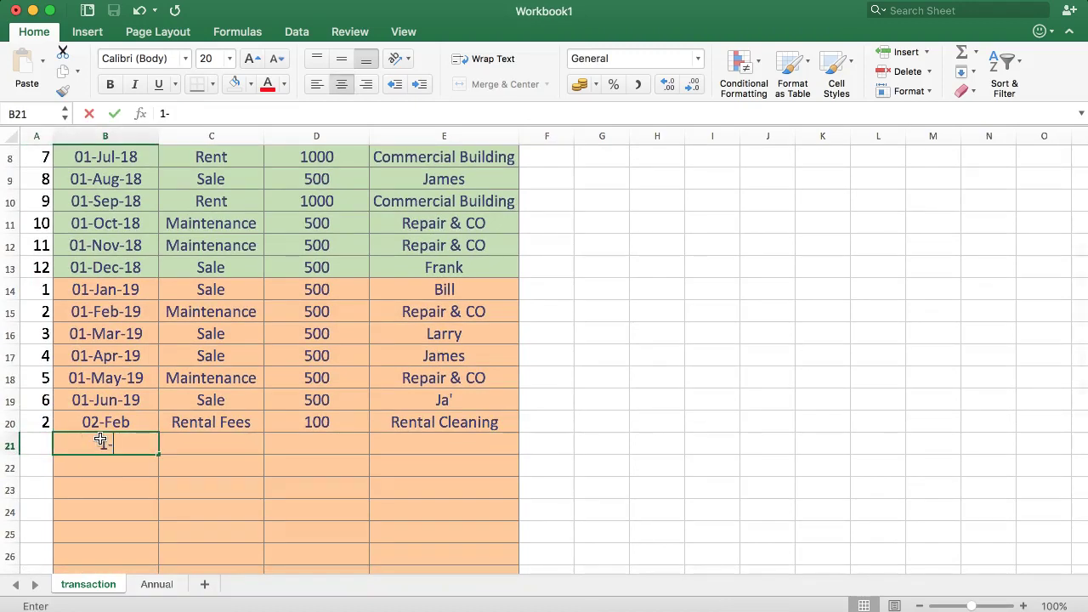
type("3")
key("BackSpace")
key("BackSpace")
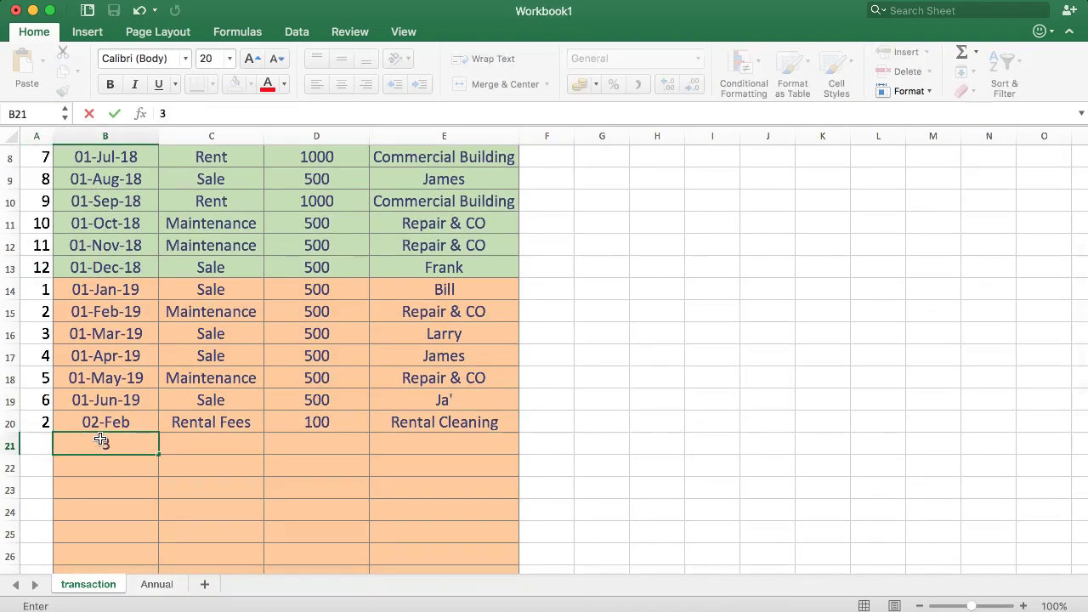
left_click(96, 465)
left_click(104, 440)
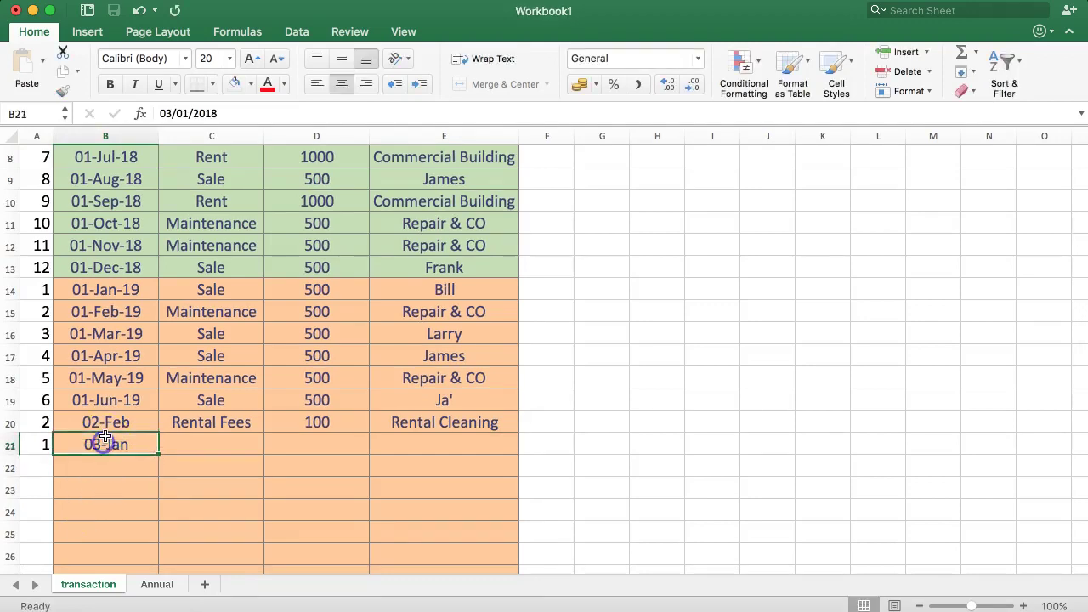
Overwrite the test date in B21 with 3-1 once more and with 1-3 to compare the month numbers.
type("30")
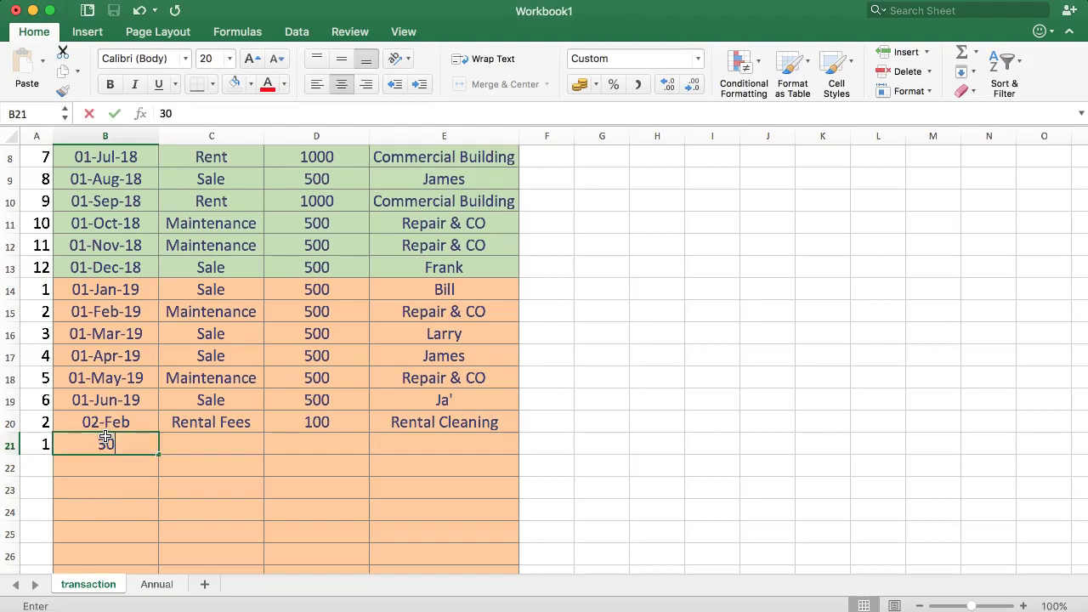
key("BackSpace")
key("BackSpace")
type("-1")
key("Return")
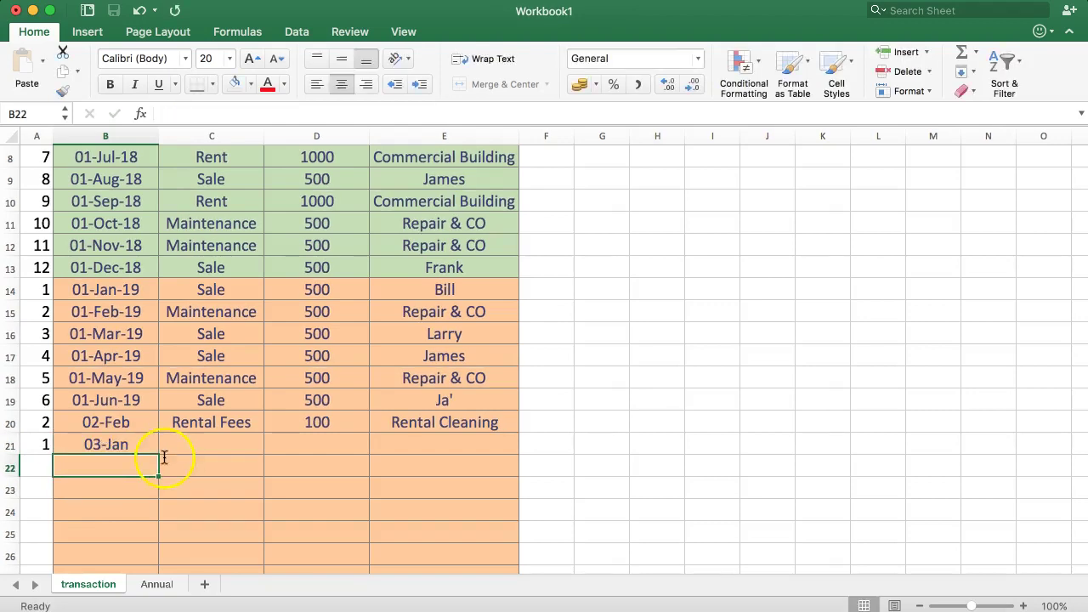
left_click(122, 445)
type("1-3")
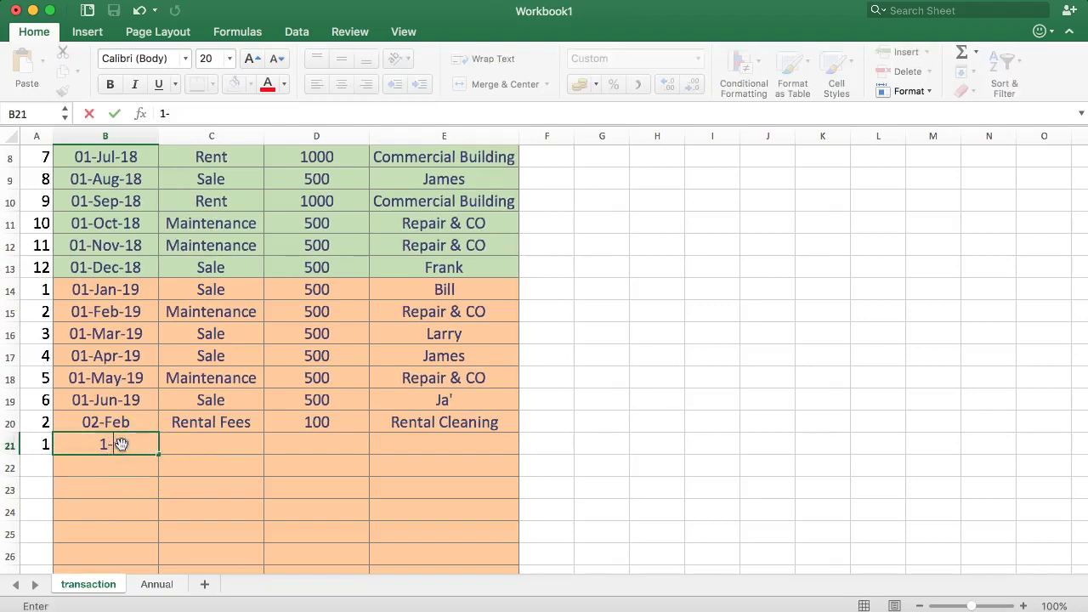
key("Return")
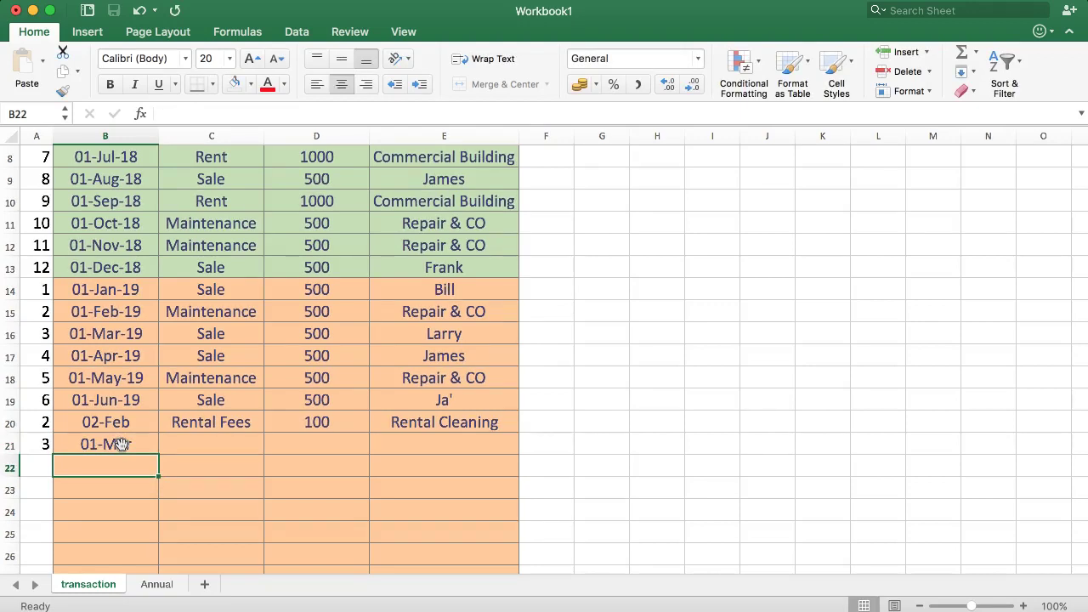
Switch the date in B21 back to 3-1, clear the cell and select the month formula in A21.
left_click(121, 443)
left_click(116, 468)
left_click(130, 443)
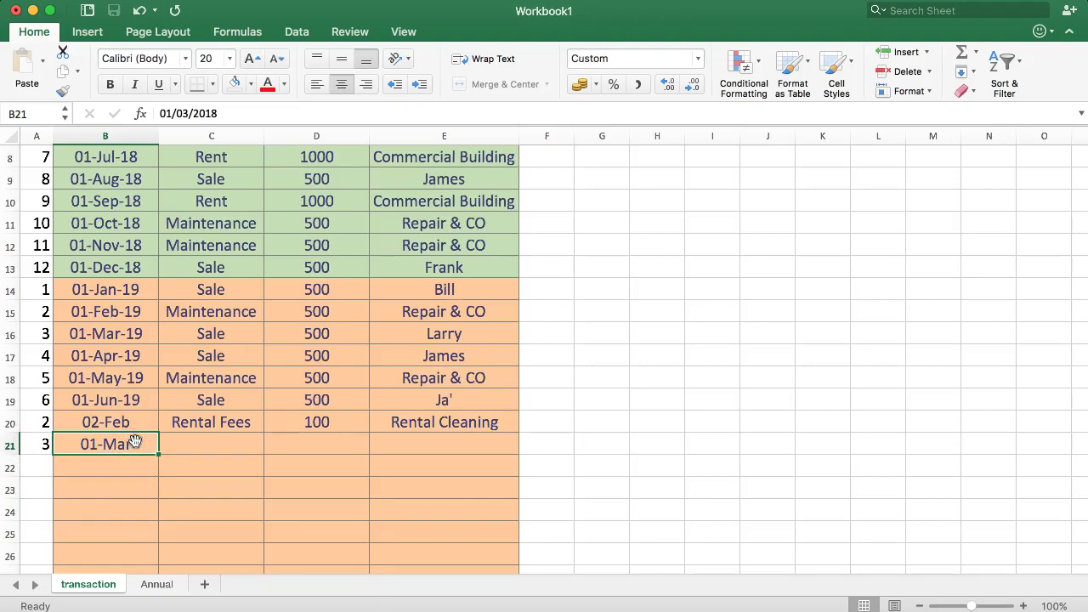
type("3-1")
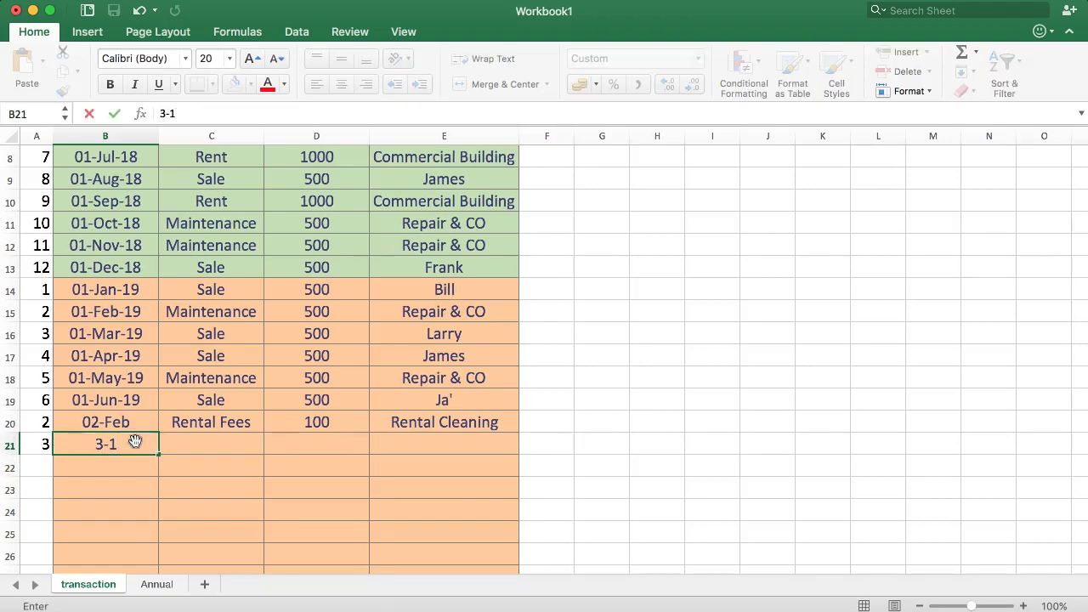
key("Return")
left_click(135, 442)
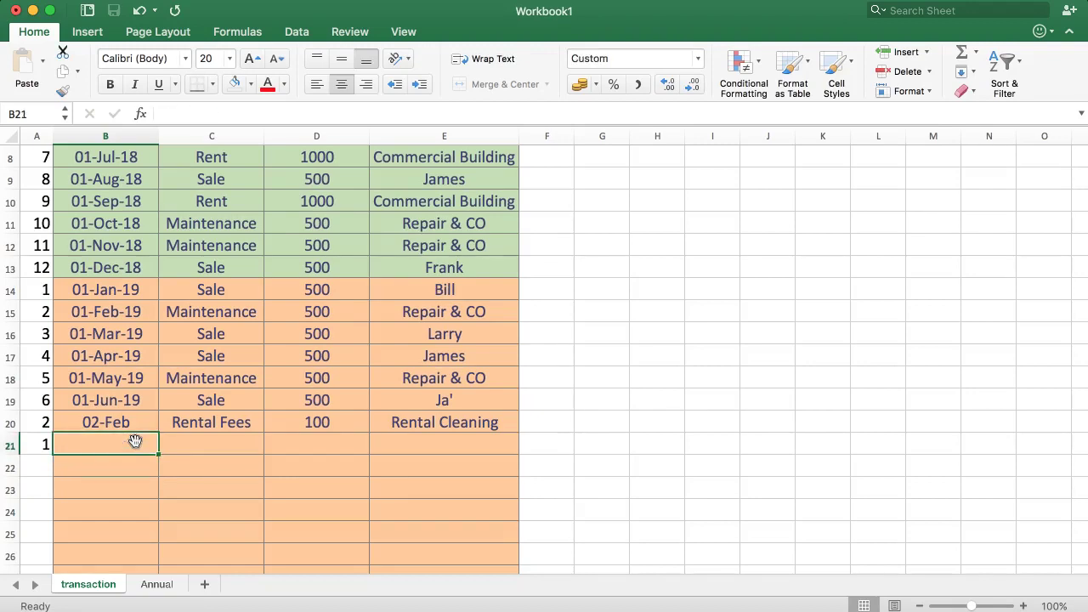
key("Left")
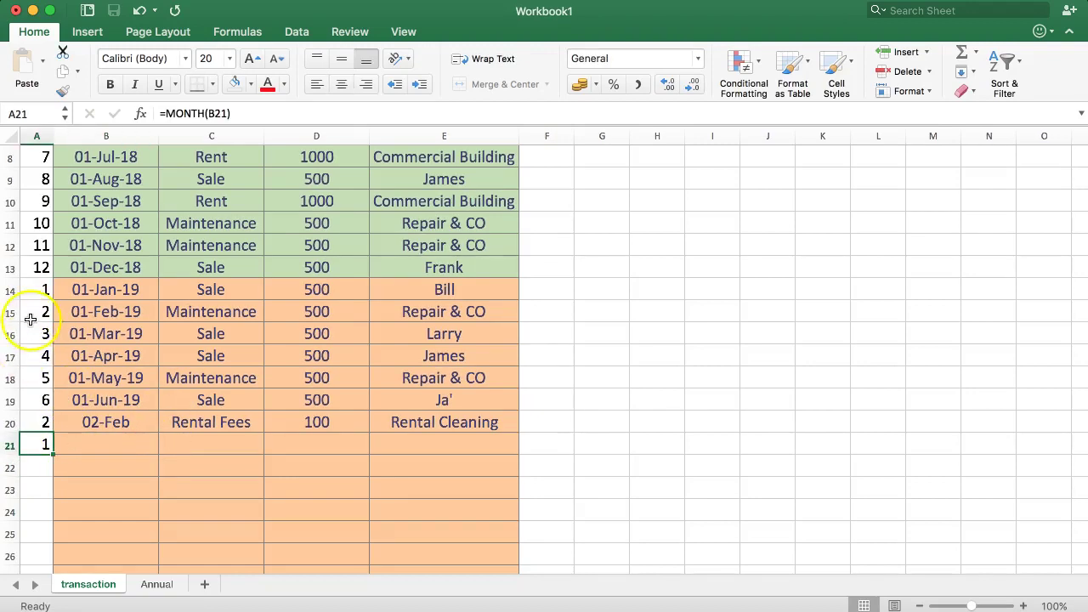
On the Annual sheet, change January's Total Expense SUMIF range to transaction!A:A, fill it down to December and check its arguments.
scroll(174, 395, "up", 5)
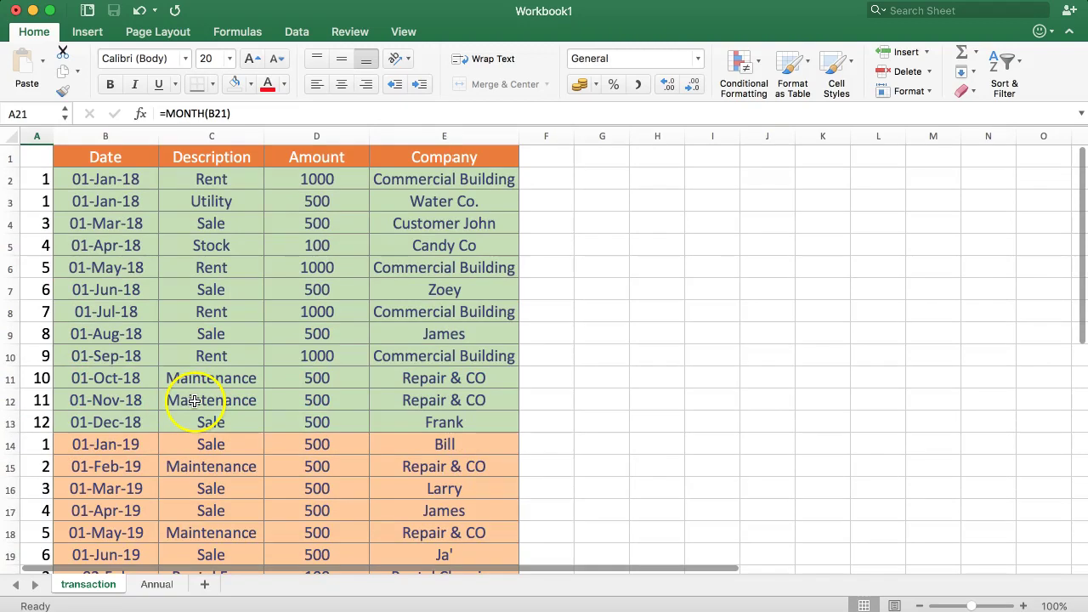
left_click(158, 587)
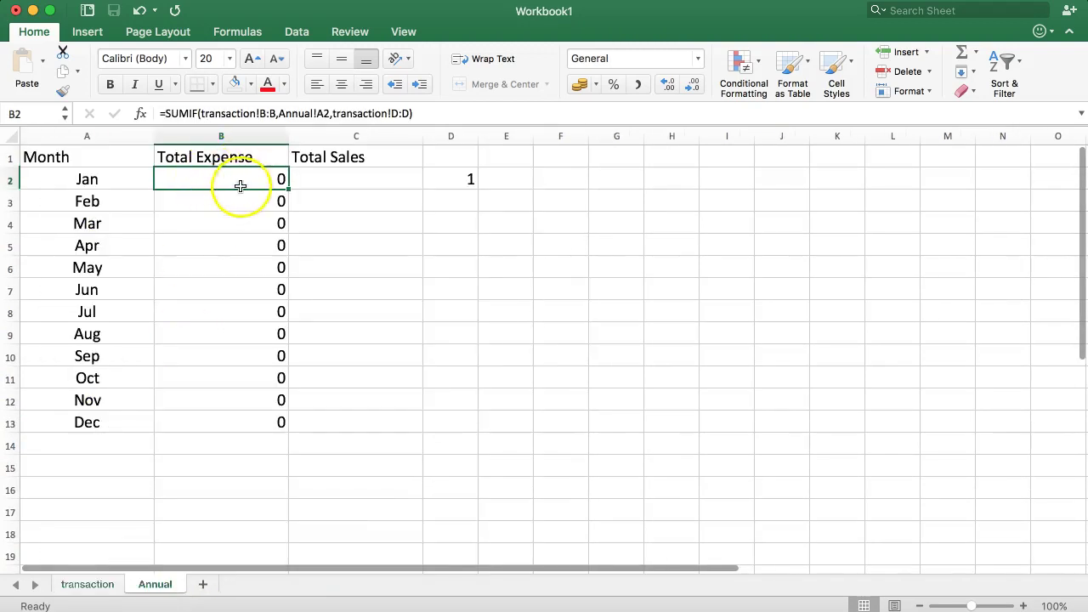
left_click(282, 114)
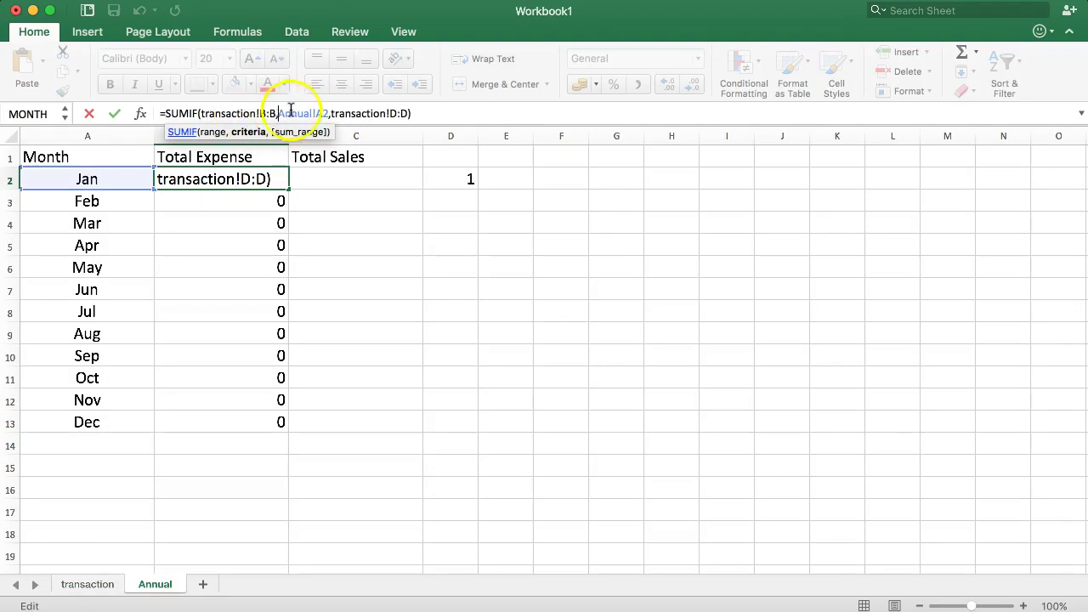
left_click(260, 113)
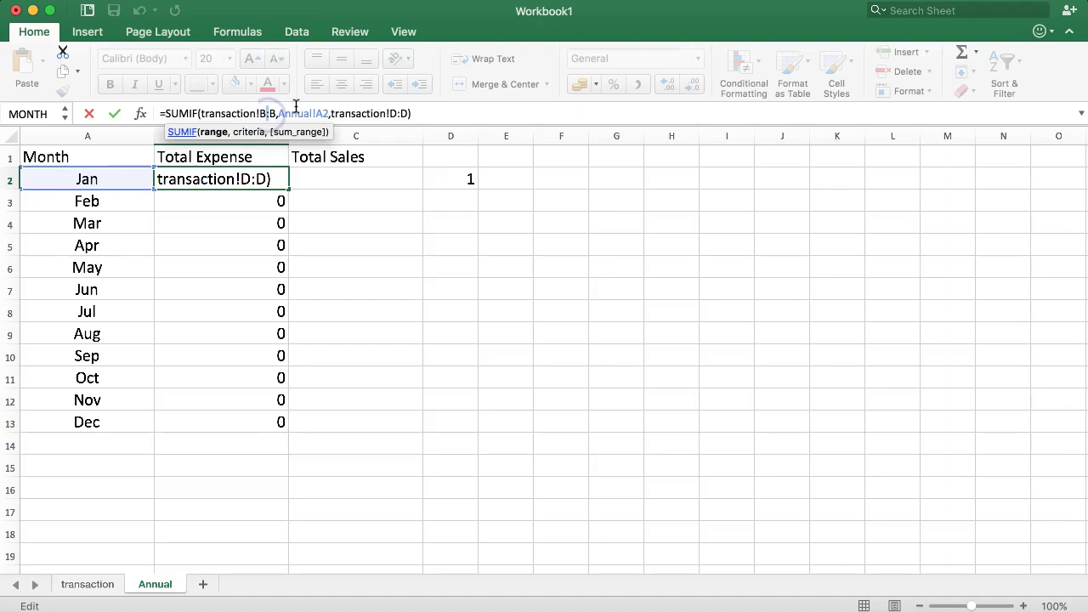
type("A")
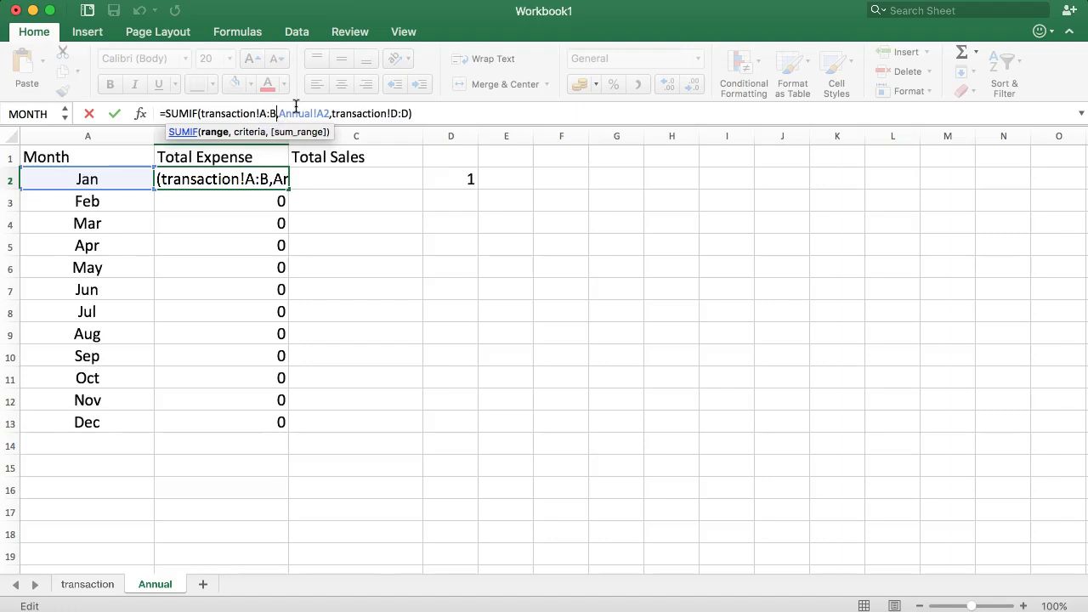
key("Return")
left_click(224, 177)
double_click(284, 186)
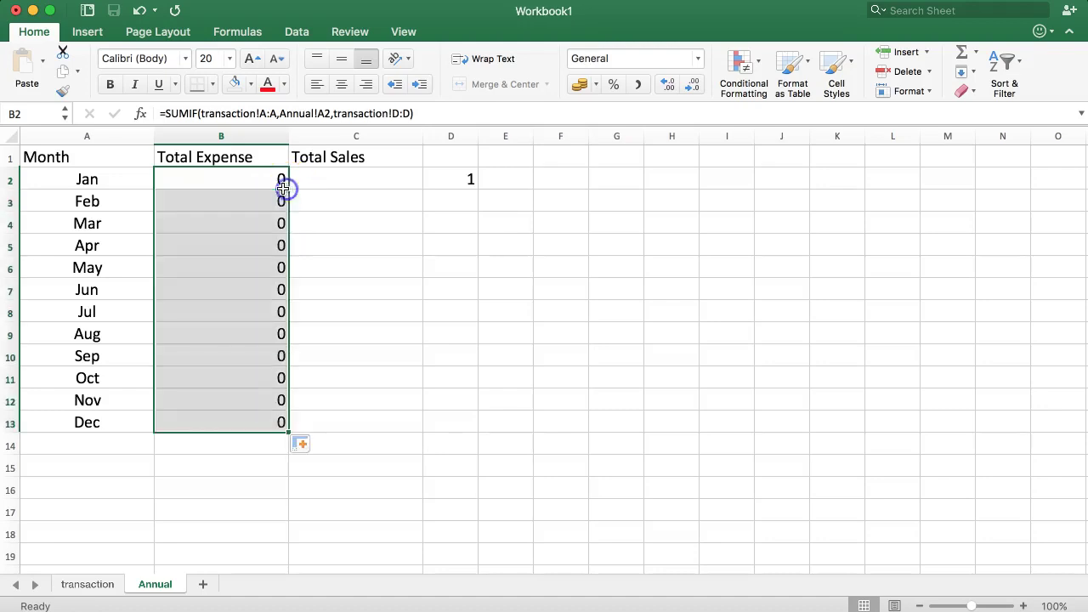
left_click(201, 180)
left_click_drag(214, 114, 278, 114)
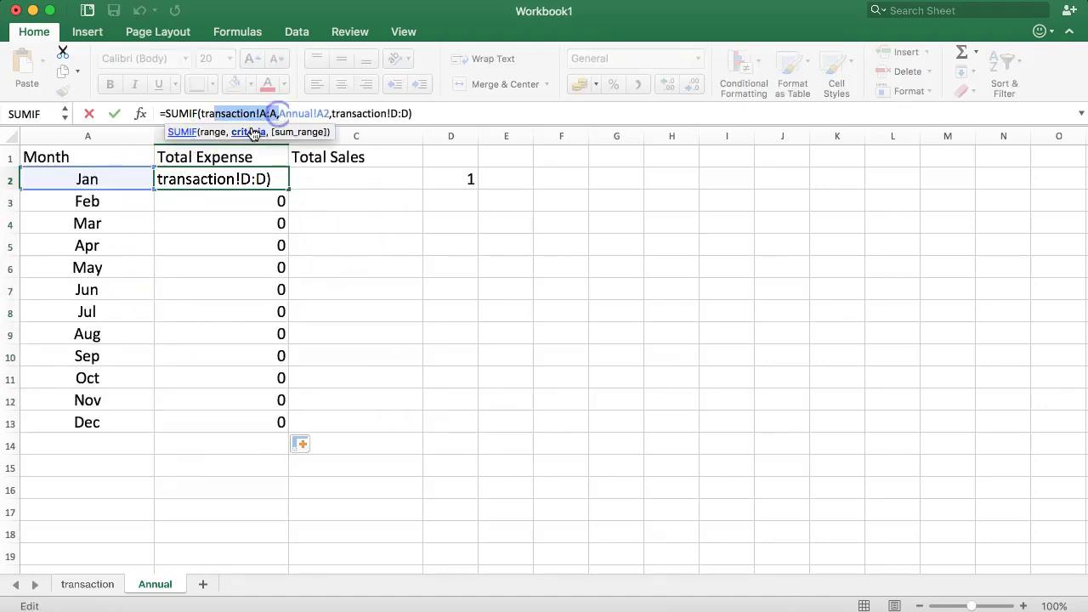
key("Escape")
Try to convert January's label in A2 to a month number with =MONTH(Jan).
left_click(102, 185)
left_click(161, 113)
type("=MONTH")
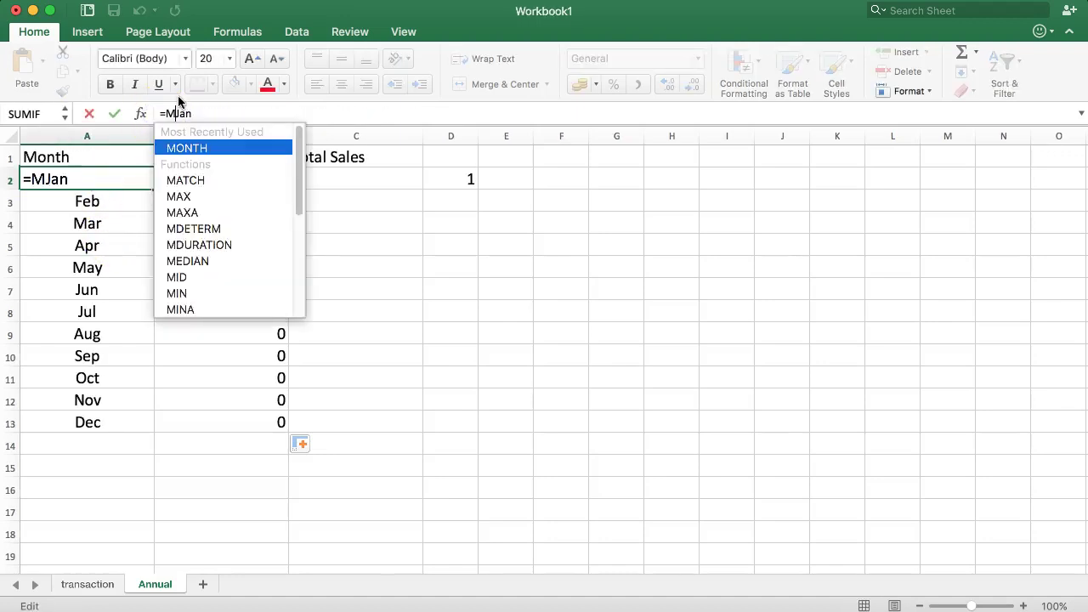
type("(")
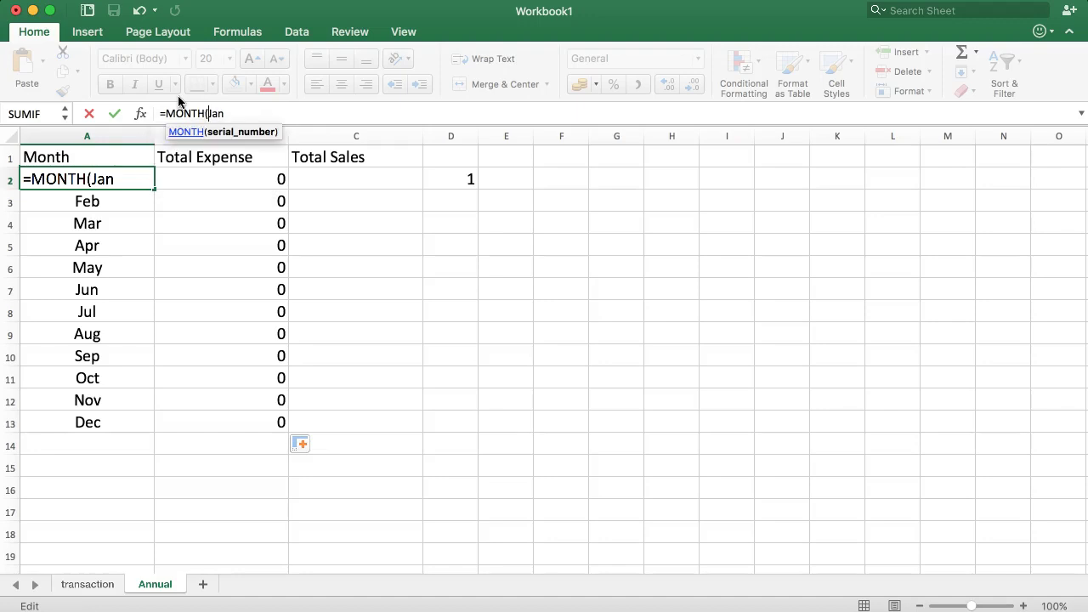
left_click(238, 114)
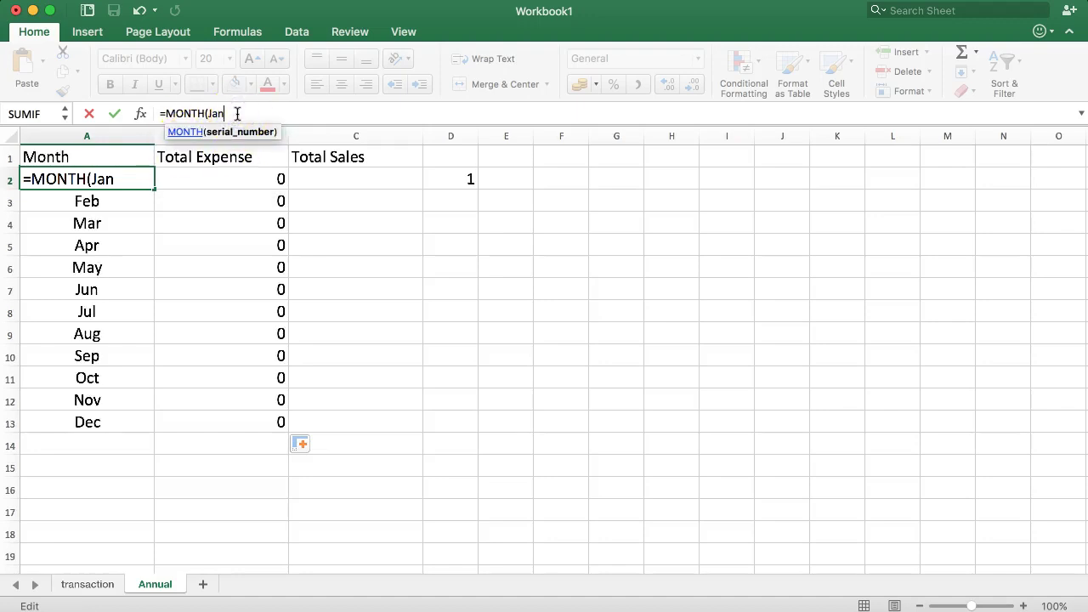
type(")")
key("Return")
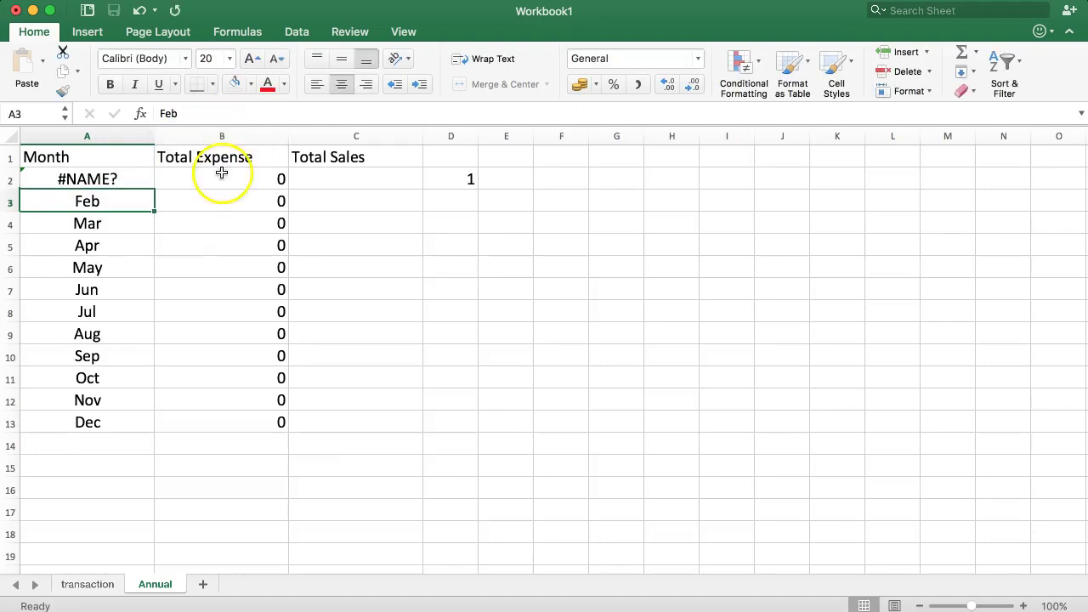
left_click(100, 180)
left_click(118, 180)
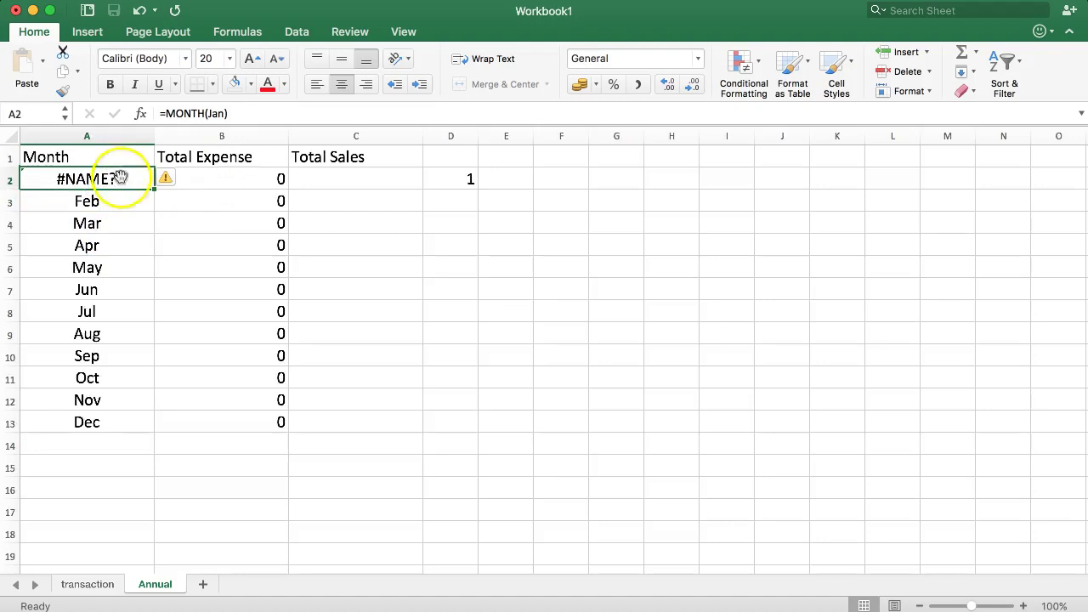
Insert an empty column before the Month column on the Annual sheet.
left_click(78, 138)
right_click(79, 138)
left_click(102, 219)
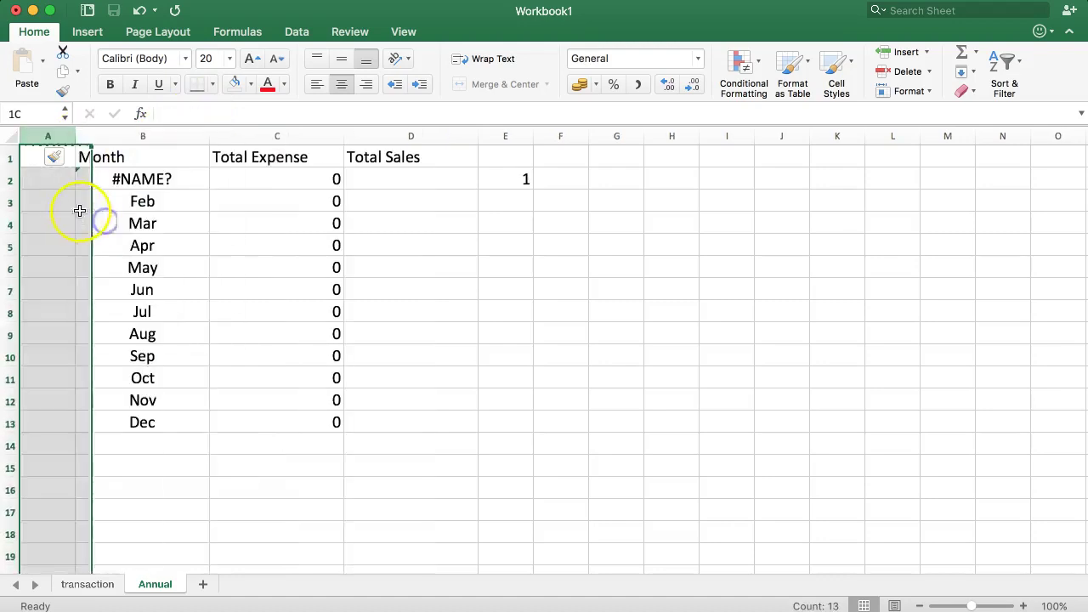
left_click(104, 201)
left_click(102, 156)
In the new column, enter the date 1-1 in A2 and the first of February in A3.
left_click(68, 176)
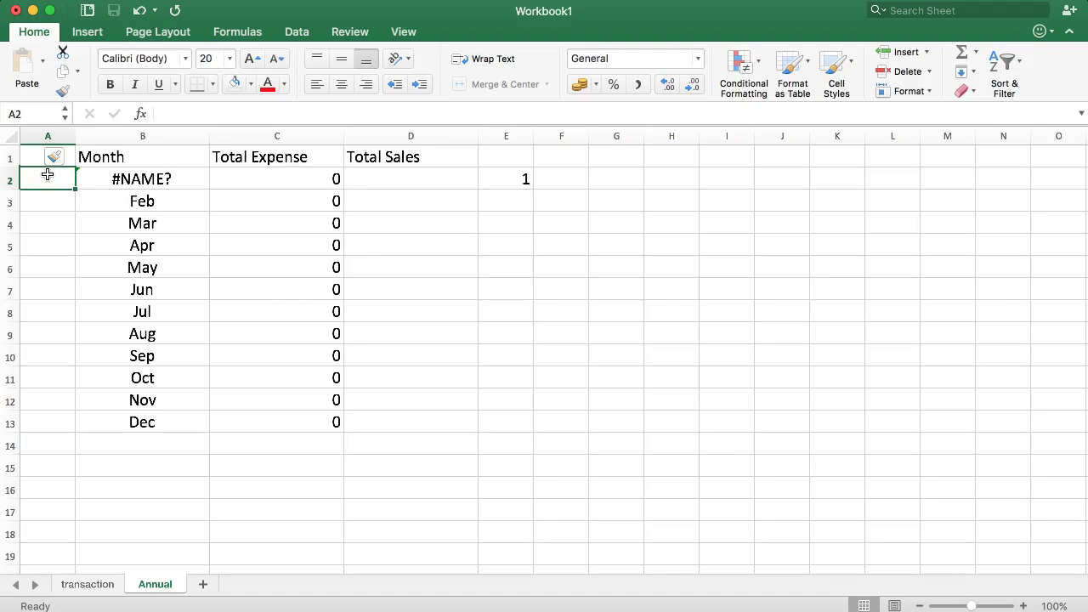
type("1-")
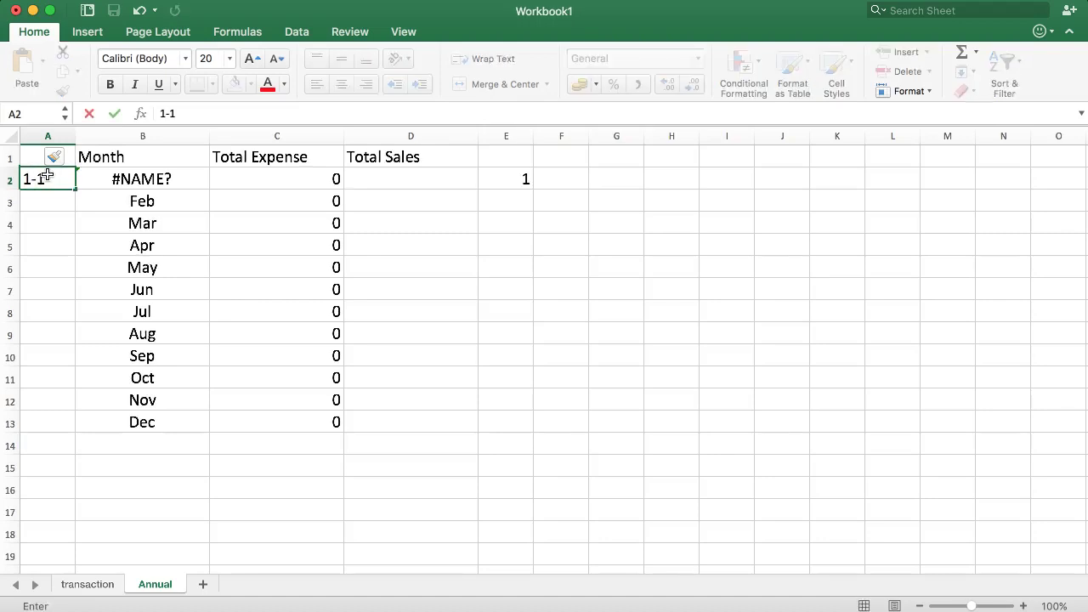
type("1")
key("Return")
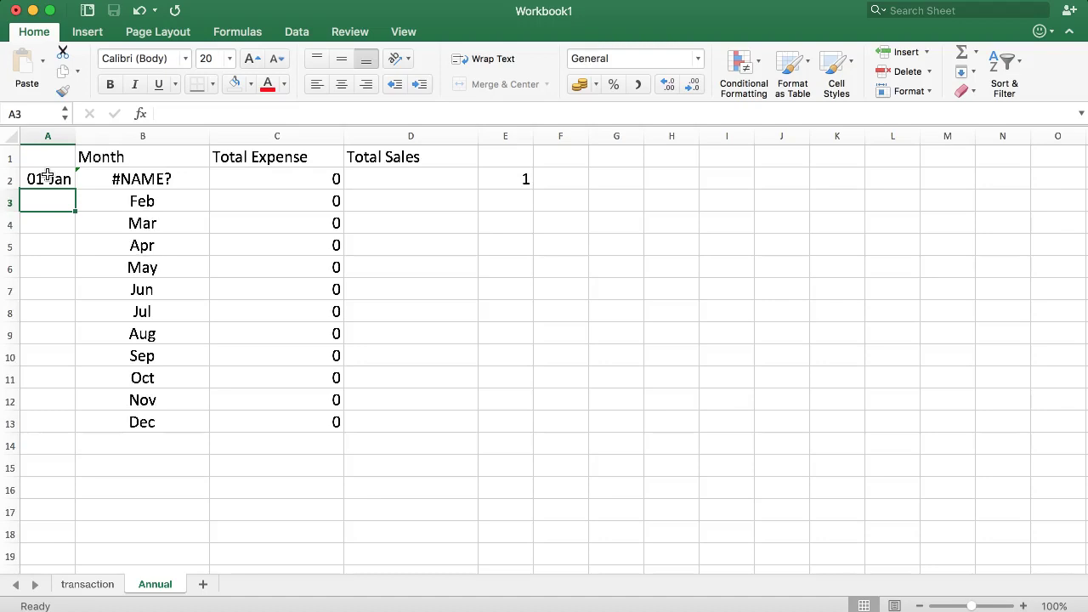
key("Return")
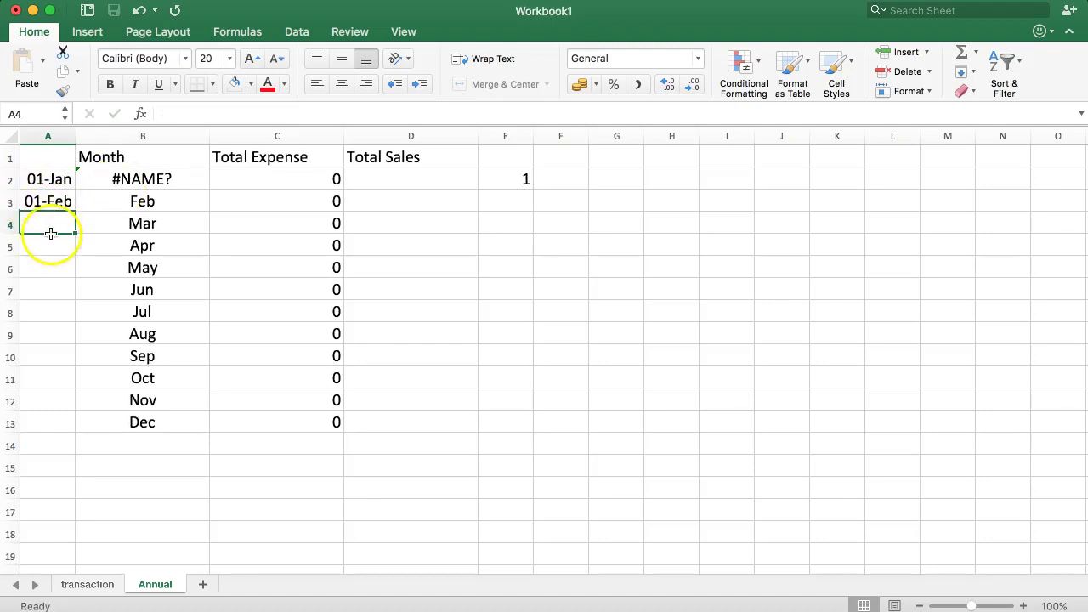
key("Escape")
Fill the date in A3 down column A to the December row and check the copied dates.
left_click(58, 203)
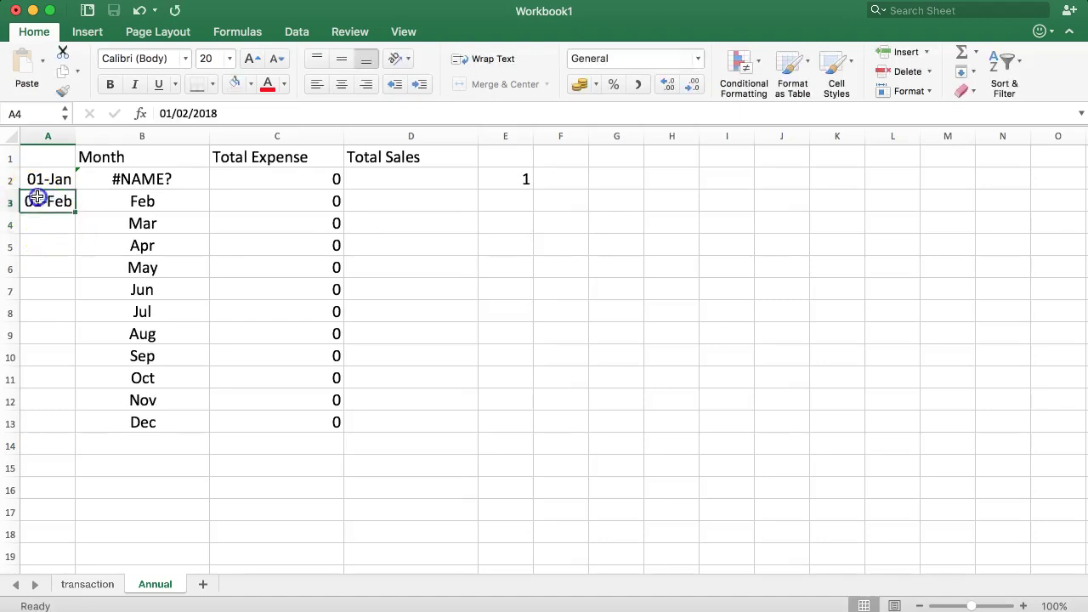
double_click(73, 211)
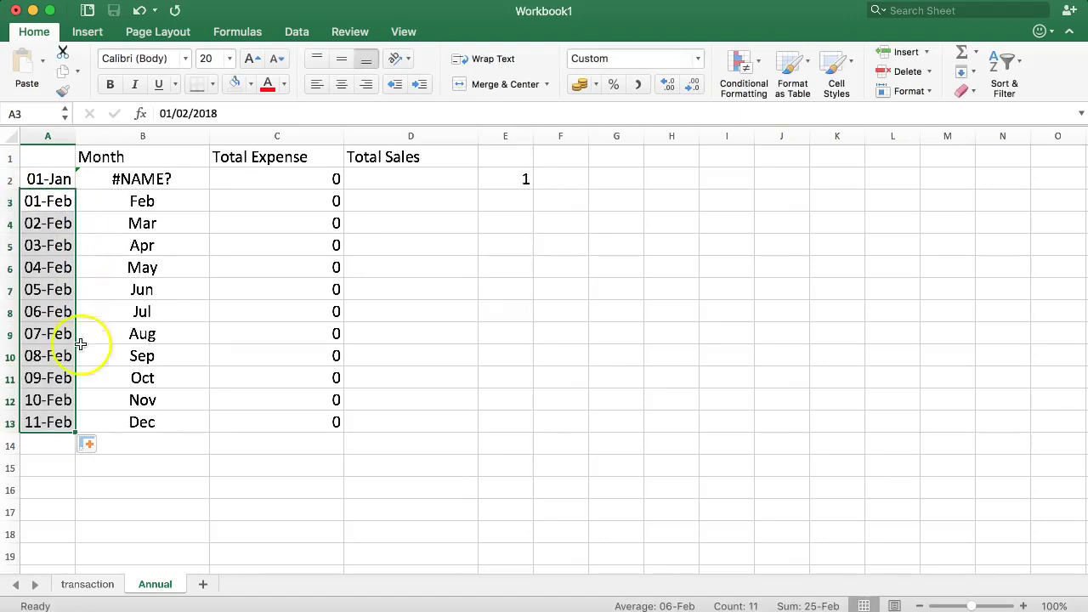
left_click(47, 217)
left_click(53, 204)
left_click(54, 180)
left_click(55, 201)
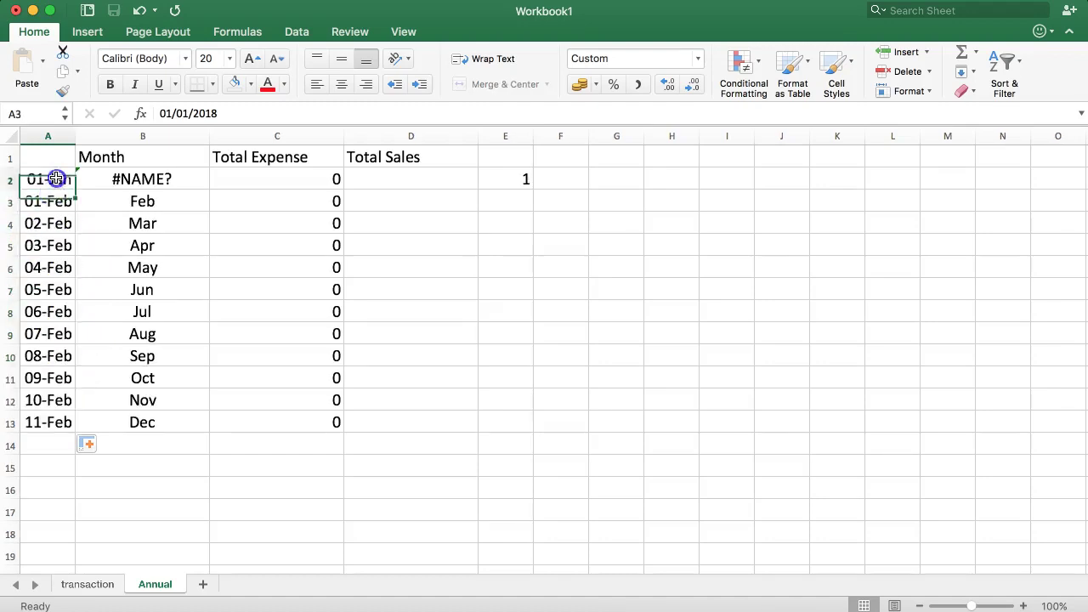
Change the month of the date in A4 to March, in A5 to April and in A6 to May.
left_click(48, 214)
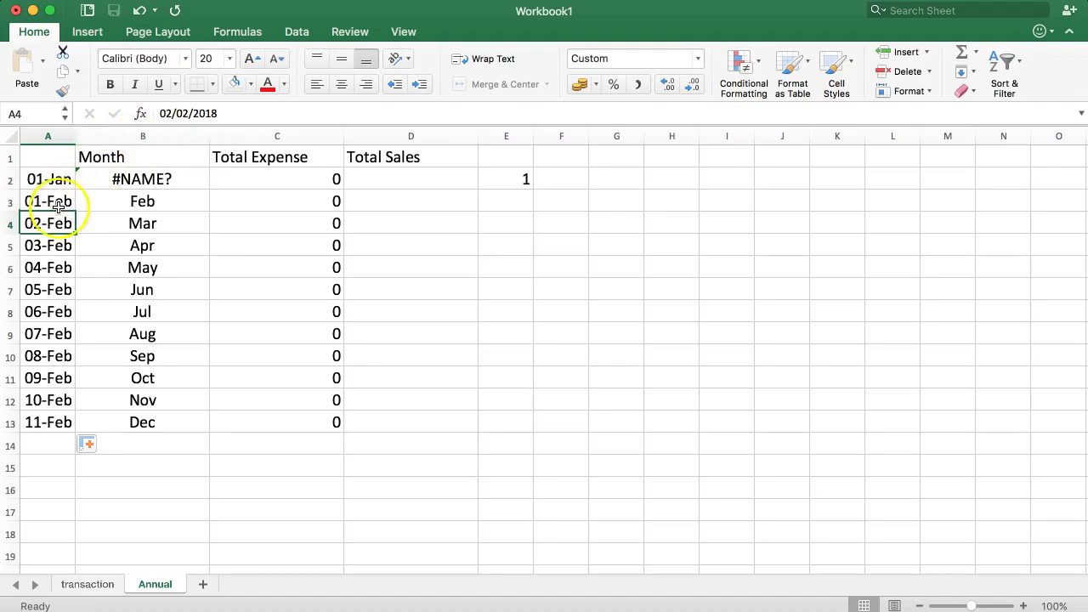
left_click(183, 113)
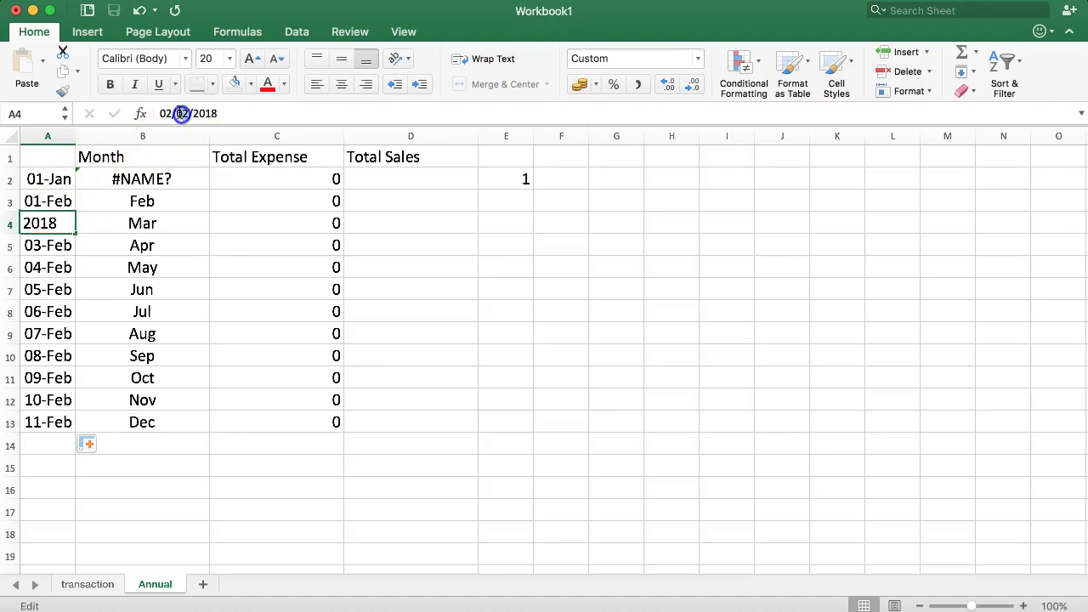
key("Return")
left_click(192, 116)
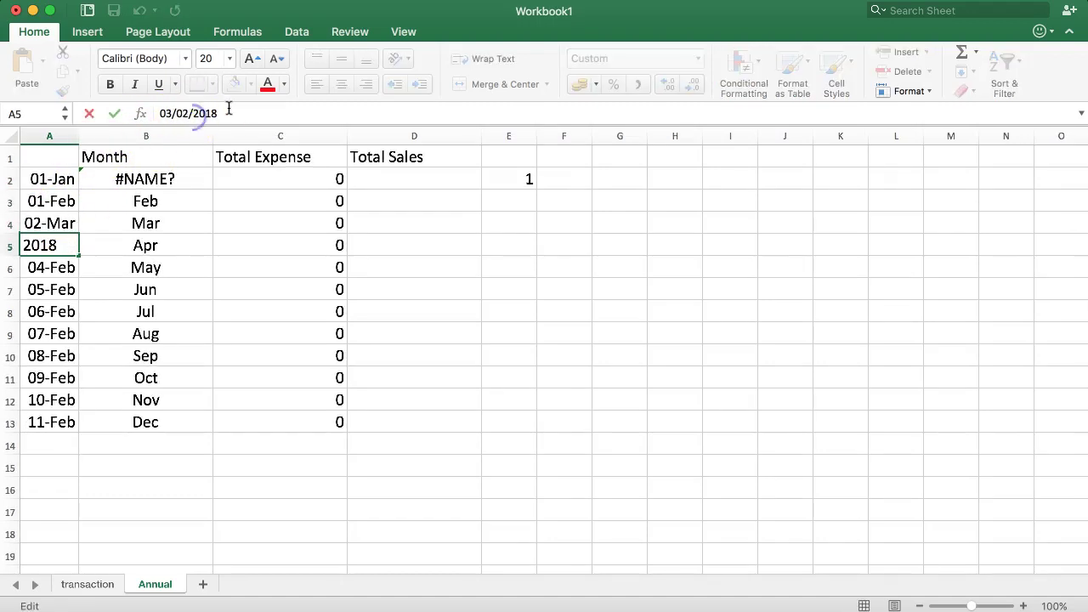
key("BackSpace")
type("4")
key("Return")
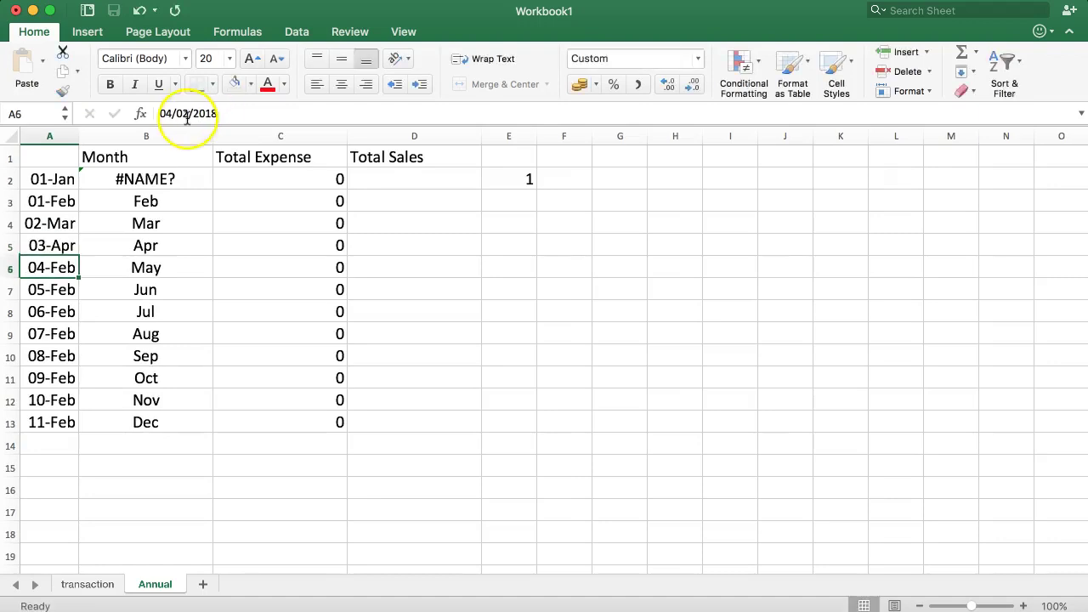
left_click(187, 116)
key("BackSpace")
type("4")
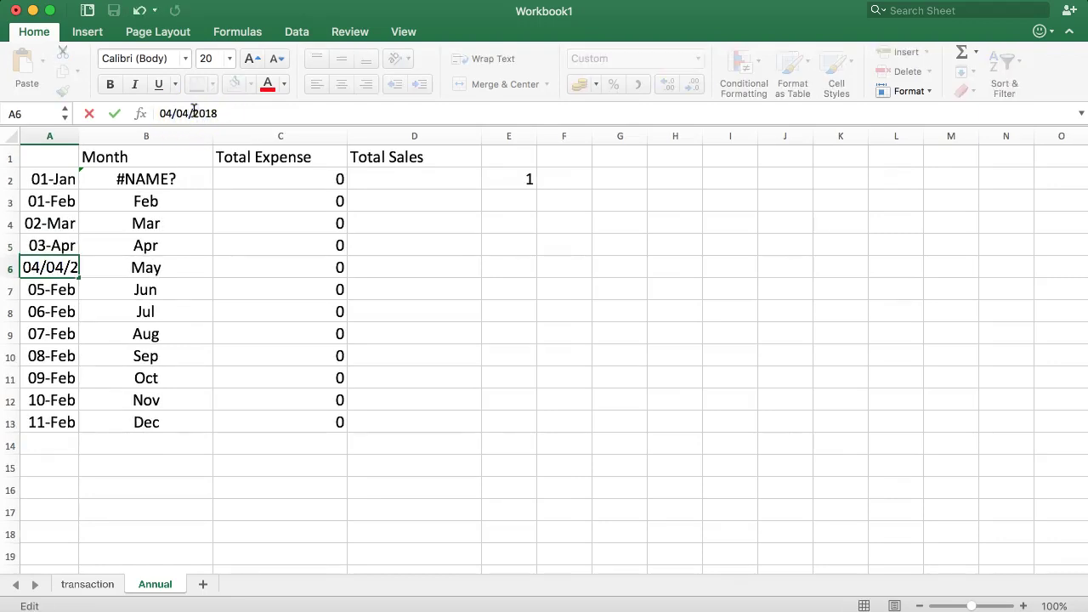
key("Return")
Change the month of the date in A7 to June, in A8 to July and in A9 to August.
left_click(186, 116)
key("BackSpace")
type("6")
key("Return")
left_click(189, 113)
key("BackSpace")
type("7")
key("Return")
left_click(189, 113)
key("BackSpace")
type("8/2018")
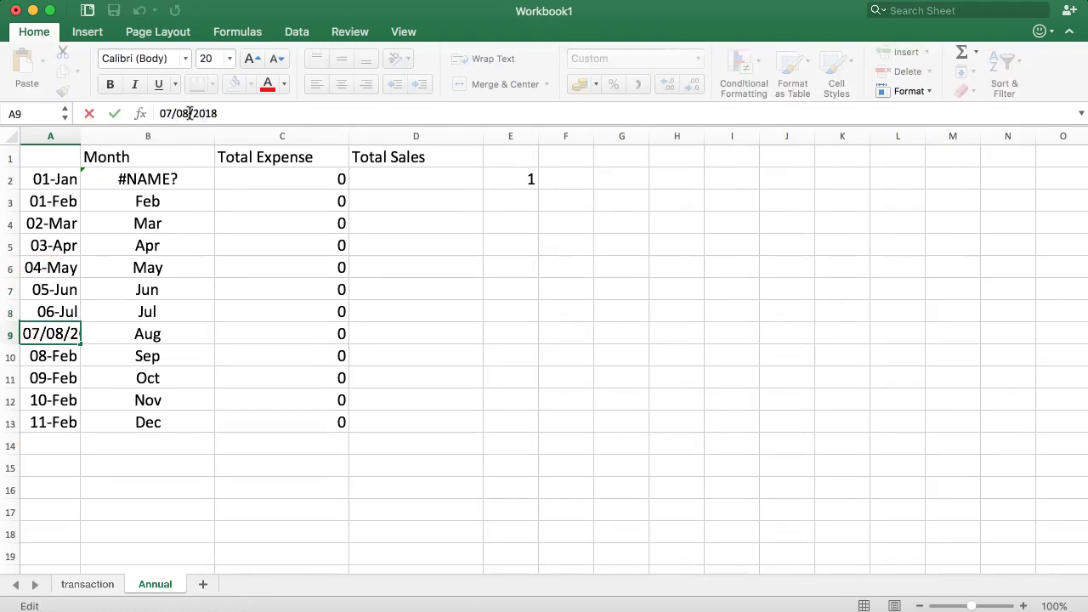
key("Return")
Change the month of the date in A10 to September and in A11 to October.
left_click(189, 113)
key("BackSpace")
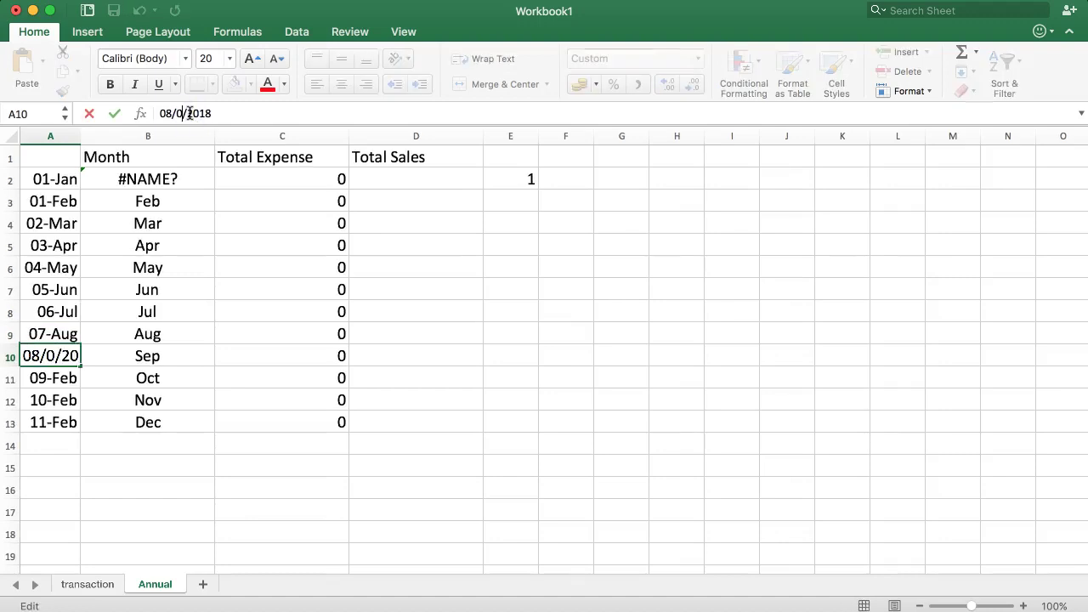
type("9")
key("Return")
left_click(189, 113)
key("BackSpace")
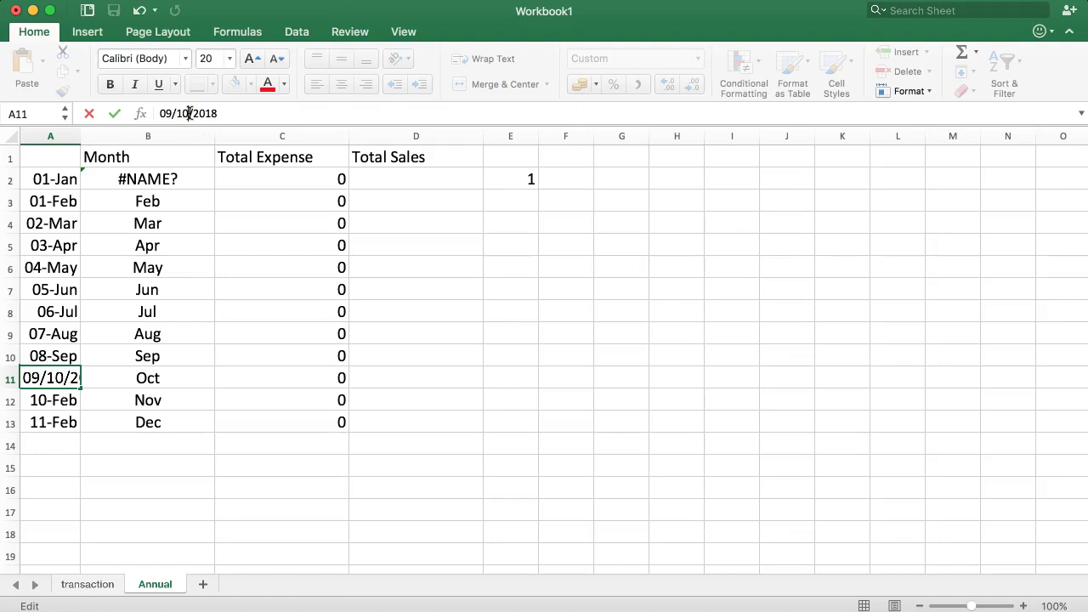
key("Return")
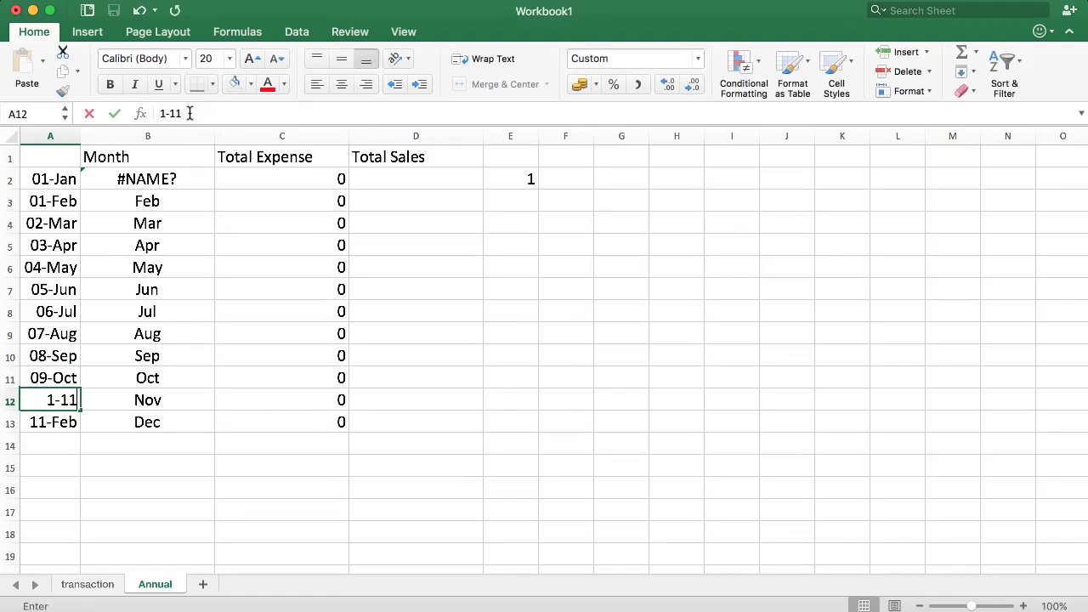
Enter the date 1-11 in A12 and 1-12 in A13 to complete the date column.
key("Return")
type("1-12")
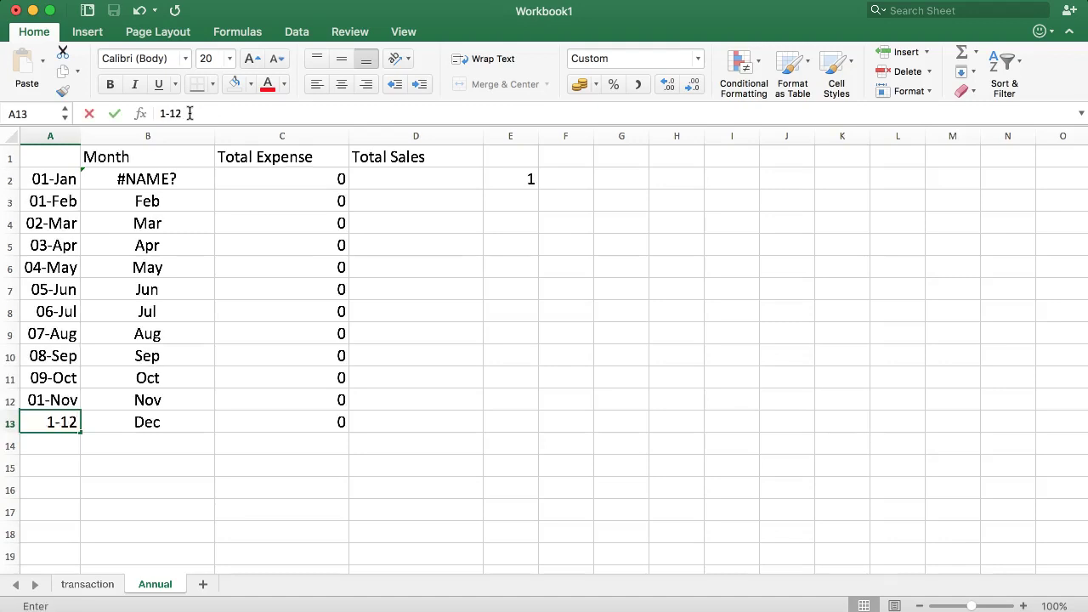
key("Return")
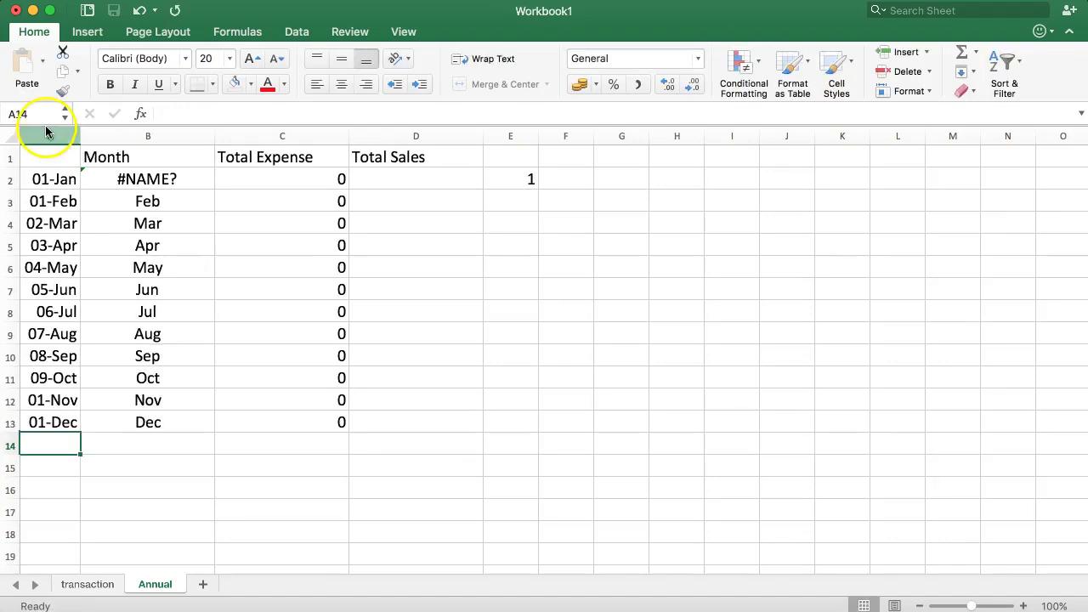
left_click_drag(64, 180, 53, 422)
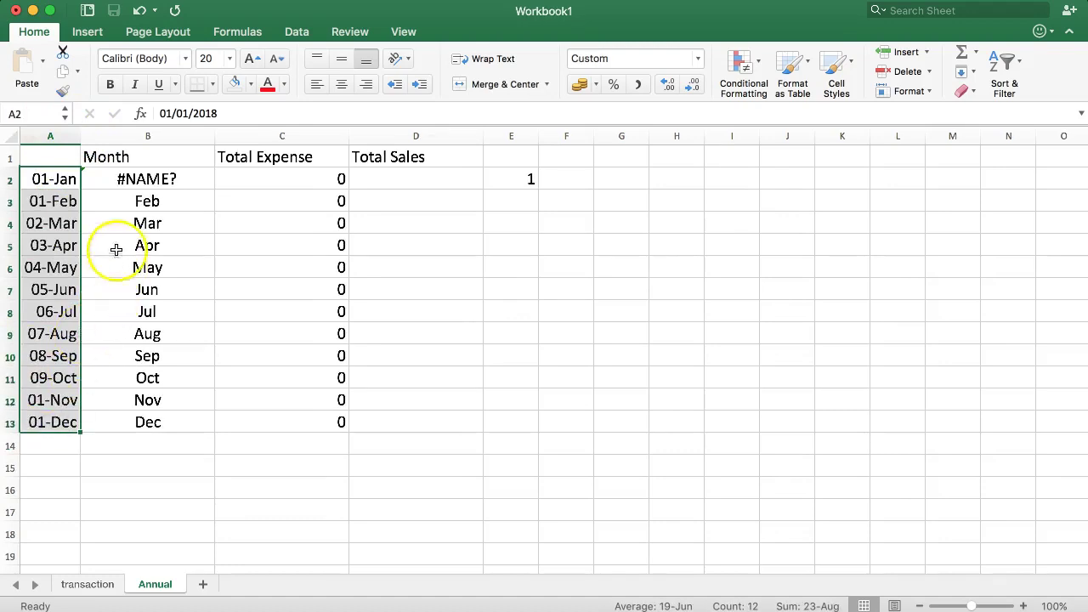
left_click_drag(55, 178, 39, 423)
Replace the faulty formula in B2 with =MONTH(A2) so it reads the month from the new date column.
left_click(168, 183)
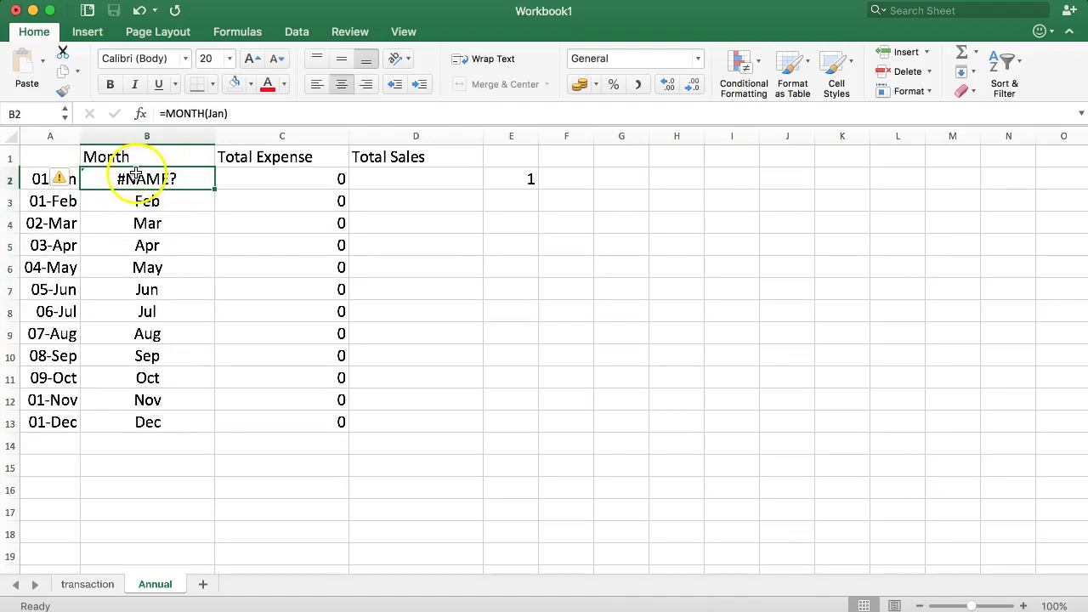
key("Delete")
type("=")
left_click(43, 180)
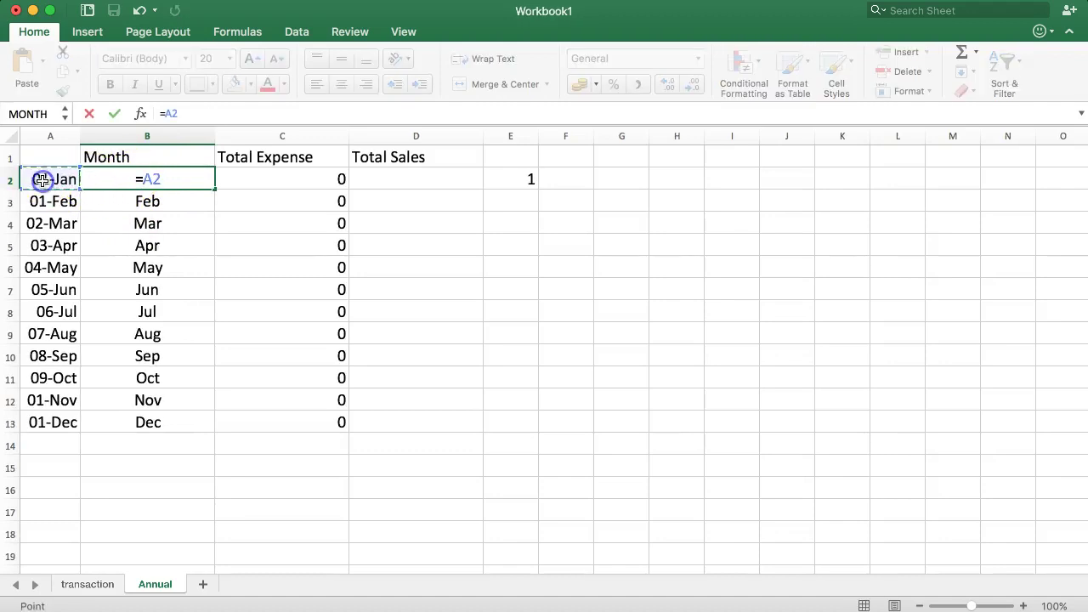
key("BackSpace")
key("BackSpace")
type("M")
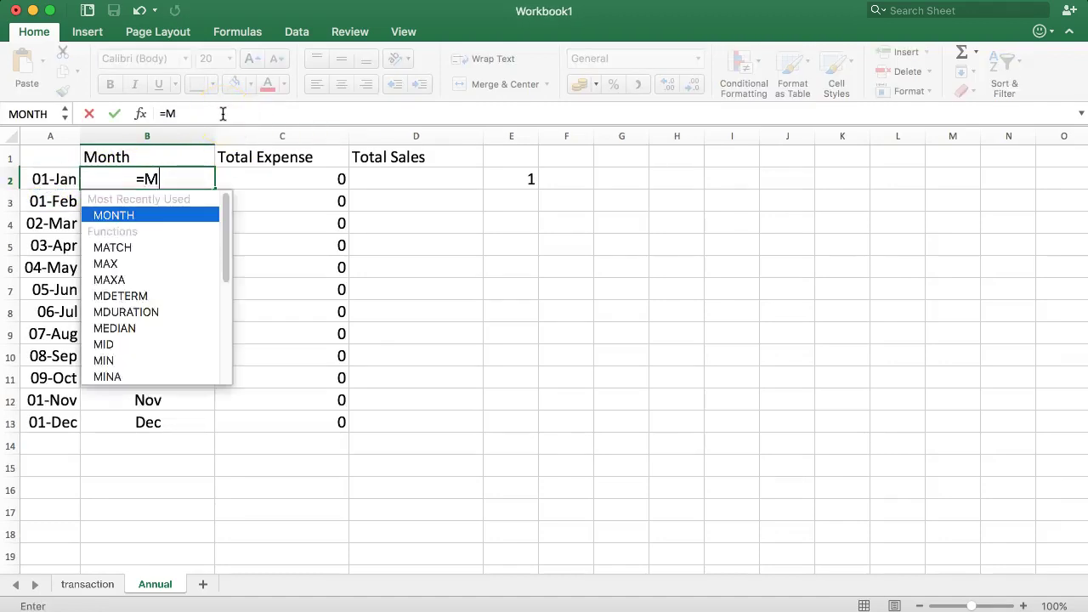
type("ONTH(")
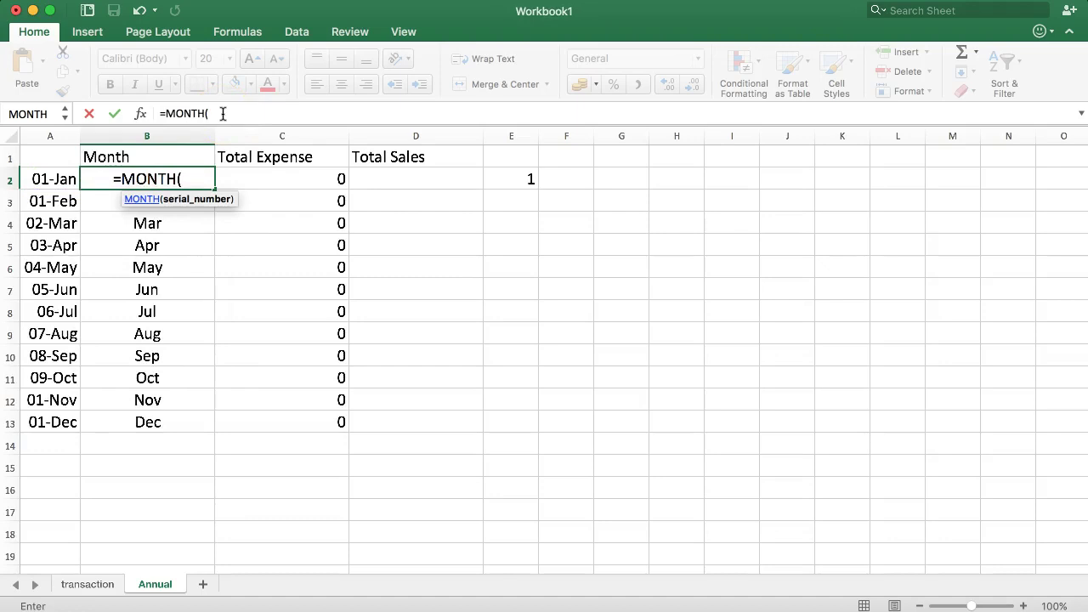
left_click(38, 180)
key("Return")
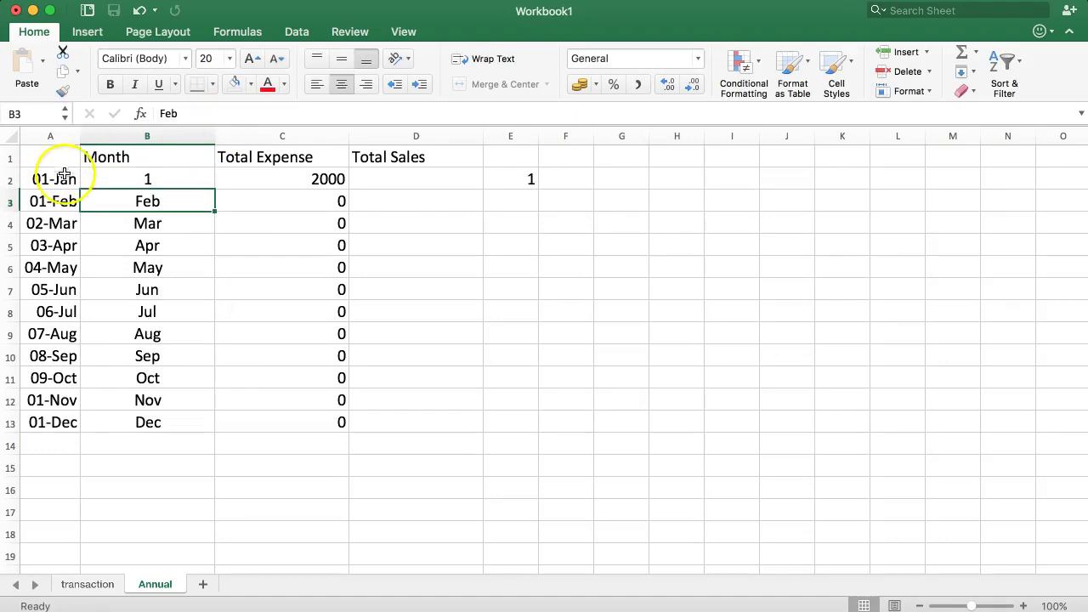
Fill the MONTH formula from B2 down to B13 and clear the leftover value in E2.
left_click(99, 178)
left_click_drag(214, 188, 213, 428)
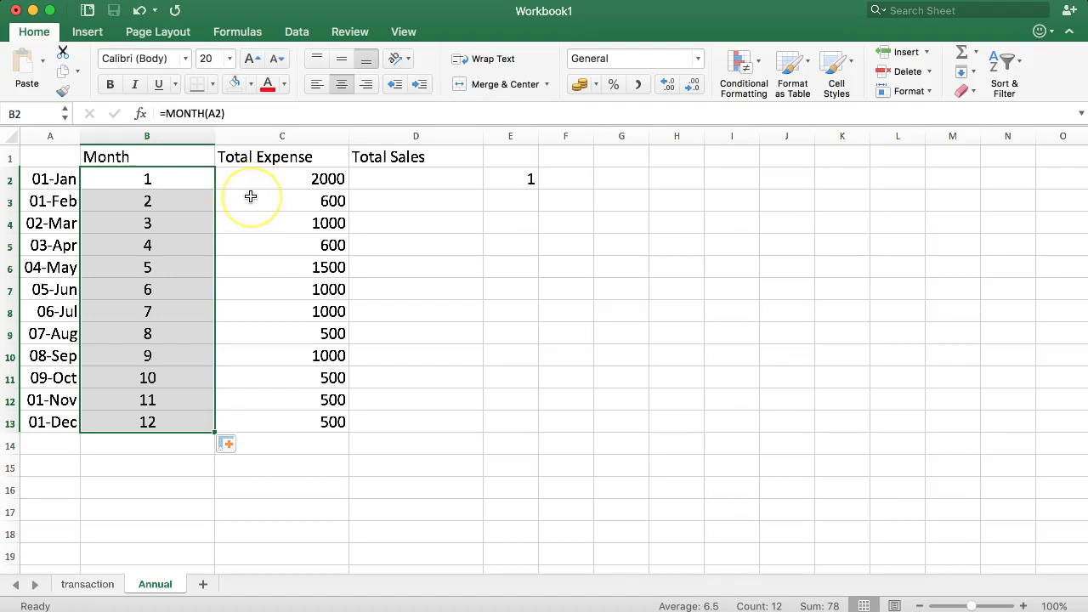
left_click(510, 171)
key("Delete")
Review the Total Expense column and compare the March 2018 sale on the transaction sheet with the March row on the Annual sheet.
left_click_drag(309, 178, 290, 430)
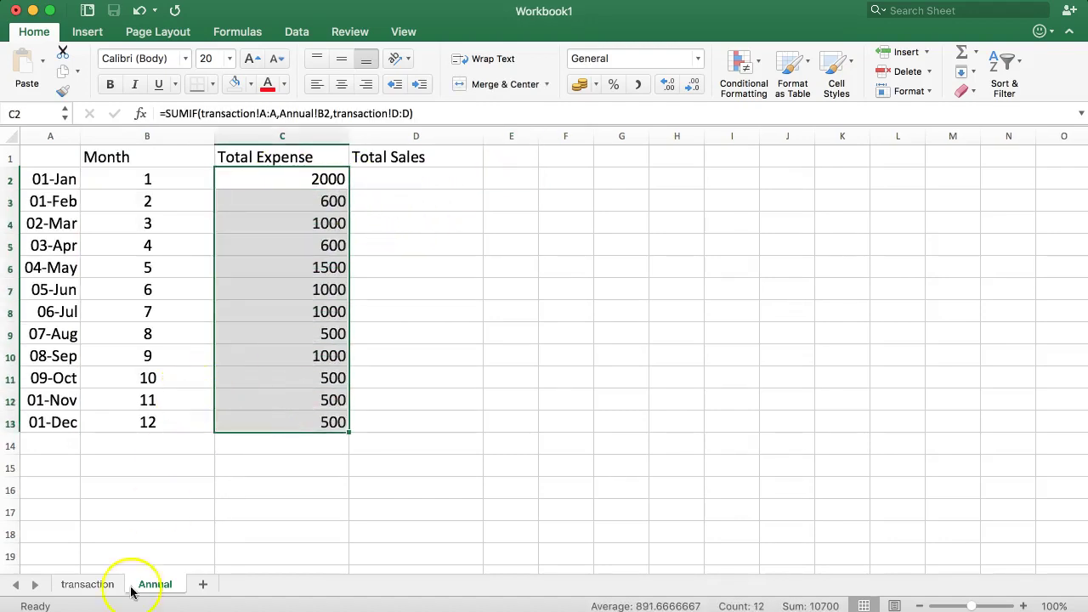
left_click(88, 585)
left_click(296, 320)
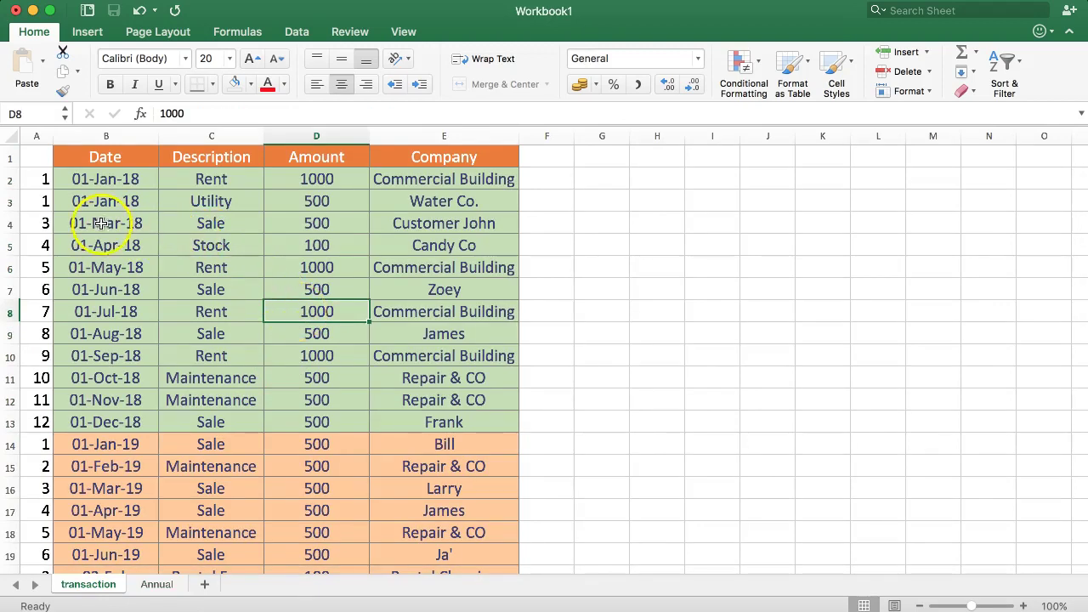
left_click_drag(100, 222, 204, 223)
left_click(317, 224)
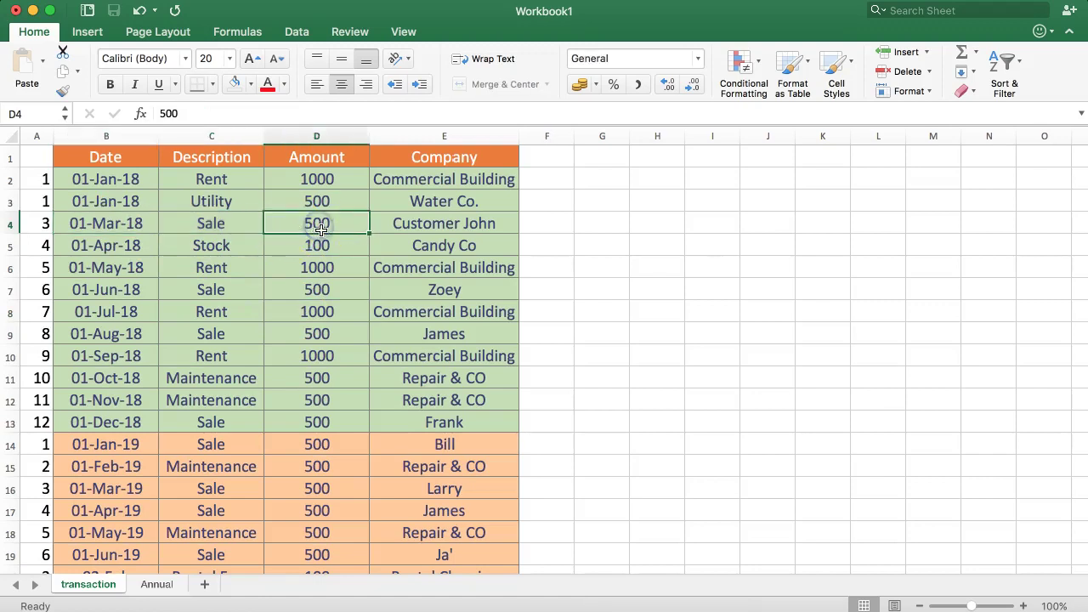
left_click(151, 584)
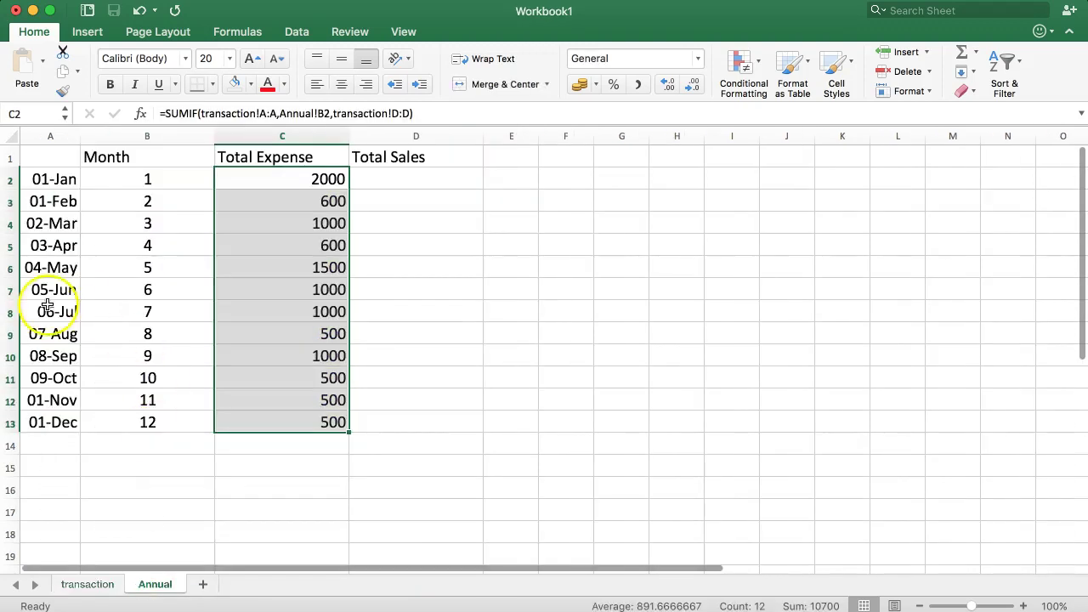
left_click_drag(64, 224, 281, 222)
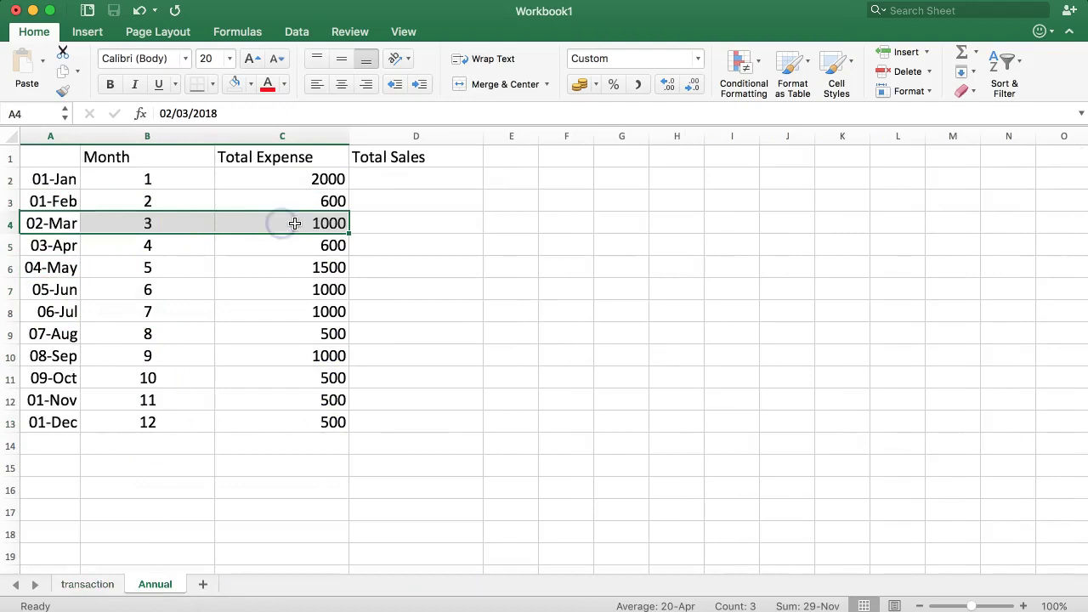
On the transaction sheet, examine the March 2018 and March 2019 rows that share the same month number.
left_click(77, 586)
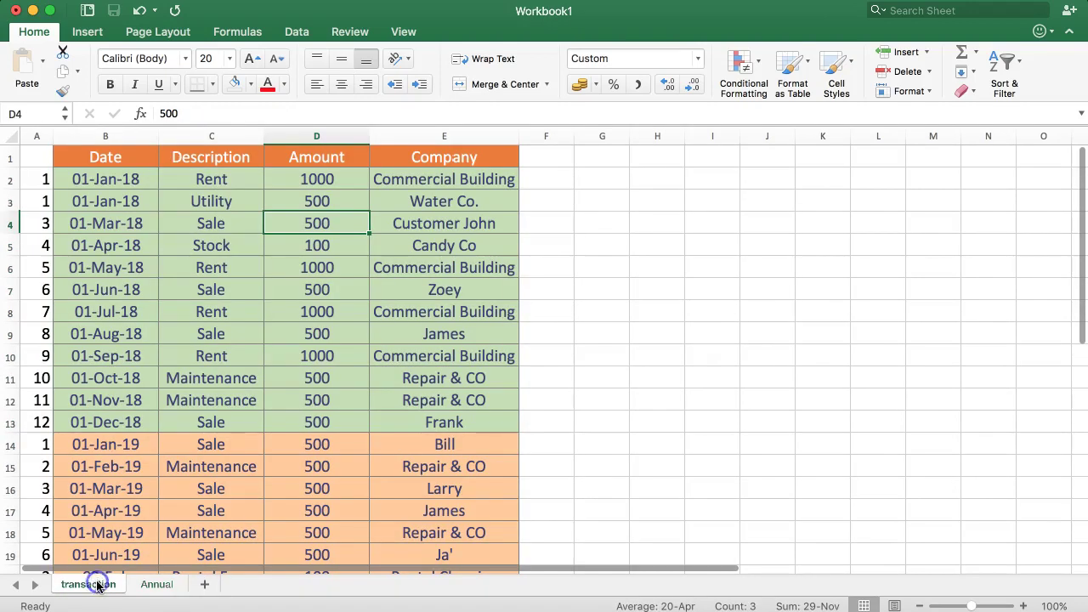
left_click(97, 223)
left_click(96, 246)
left_click(98, 226)
left_click(294, 222)
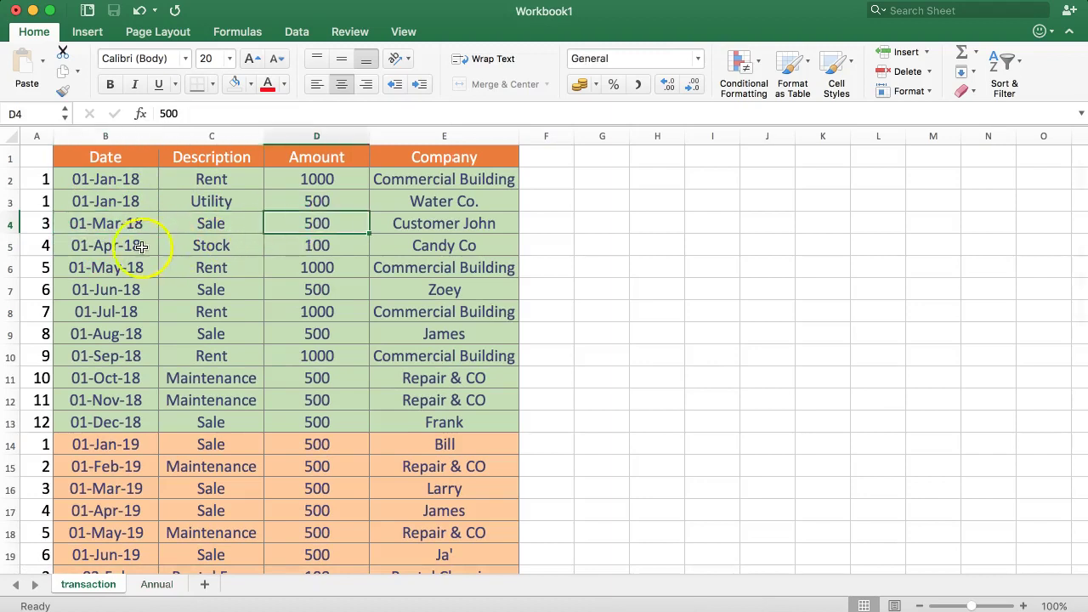
left_click_drag(100, 233, 405, 224)
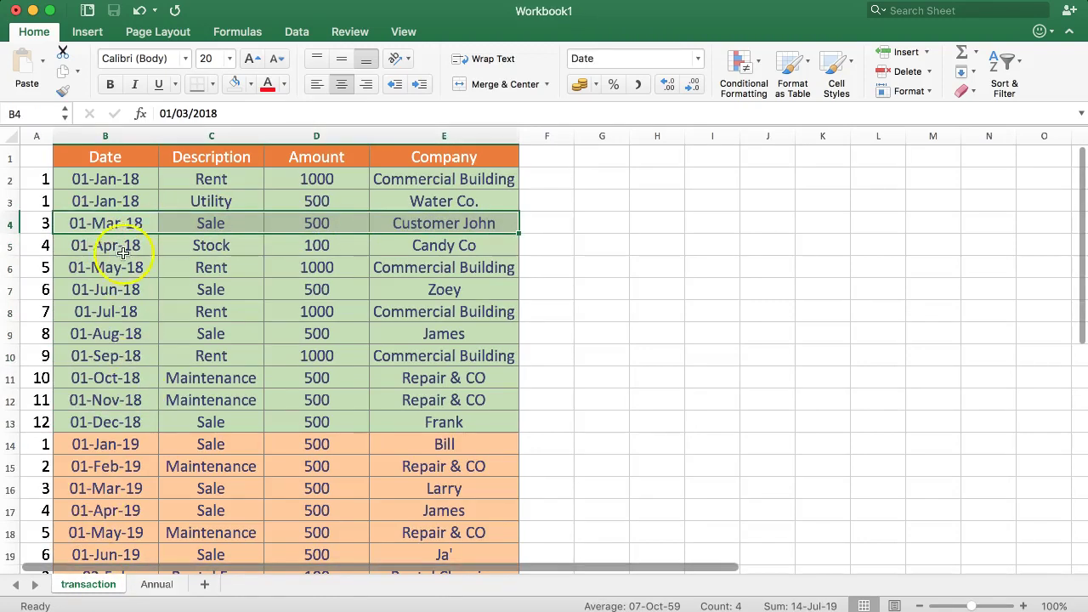
left_click_drag(88, 491, 437, 489)
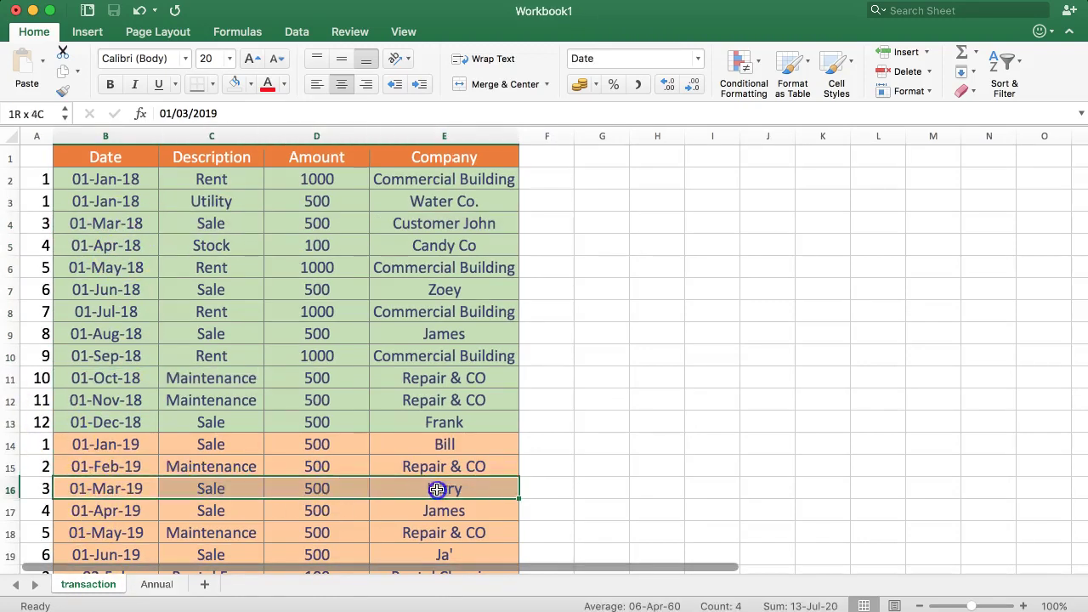
Return to the Annual sheet and review the Total Expense, Total Sales and Month columns.
left_click(156, 584)
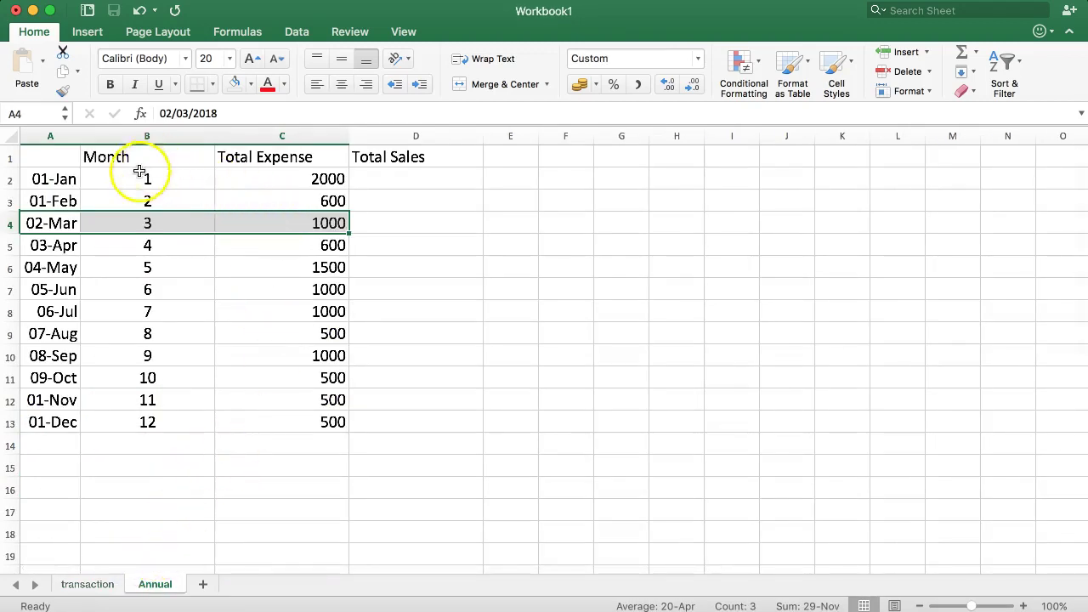
left_click_drag(283, 177, 292, 417)
left_click_drag(382, 176, 408, 401)
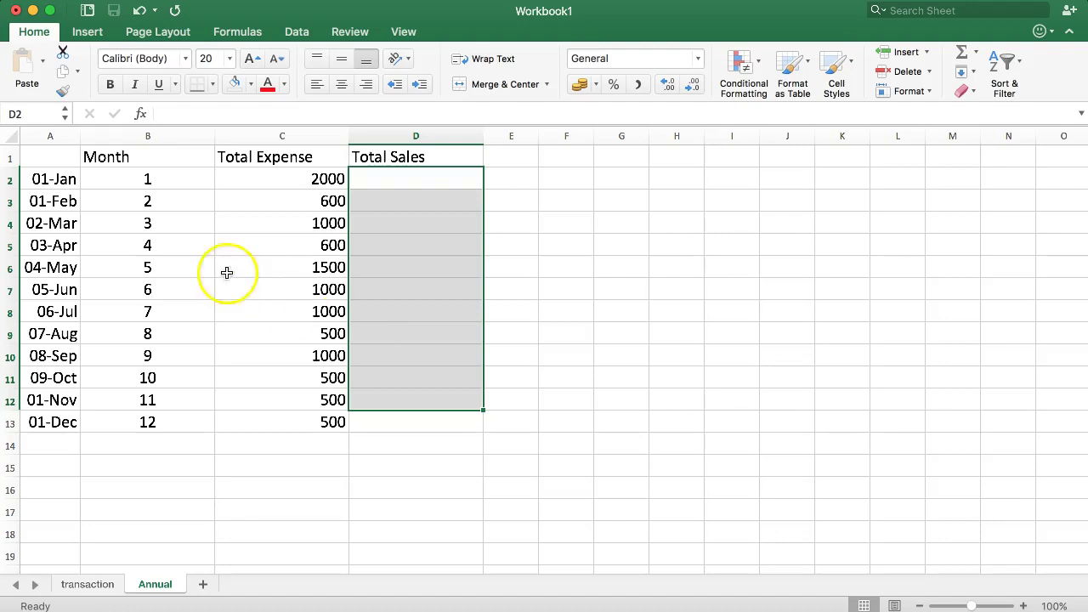
left_click(183, 267)
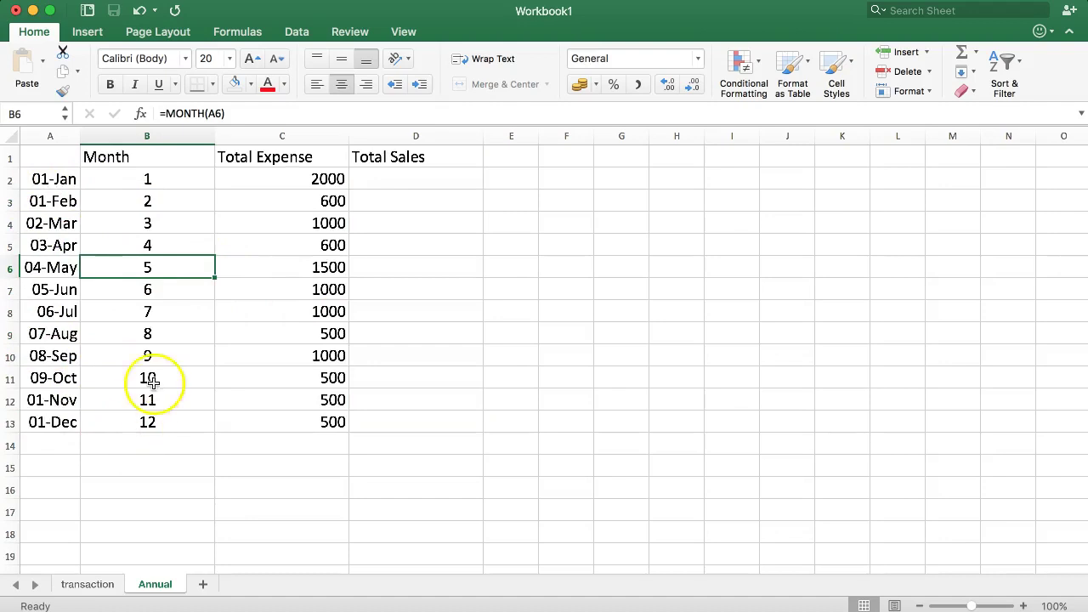